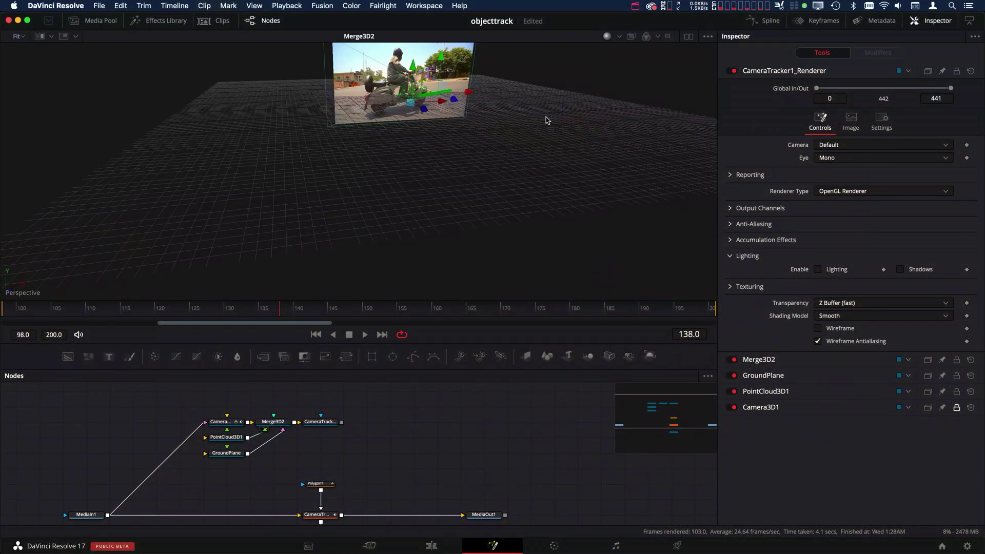
- Orbit the finished 3D scene and scrub through frames to preview the animation
drag(502, 165, 522, 241)
drag(329, 316, 252, 310)
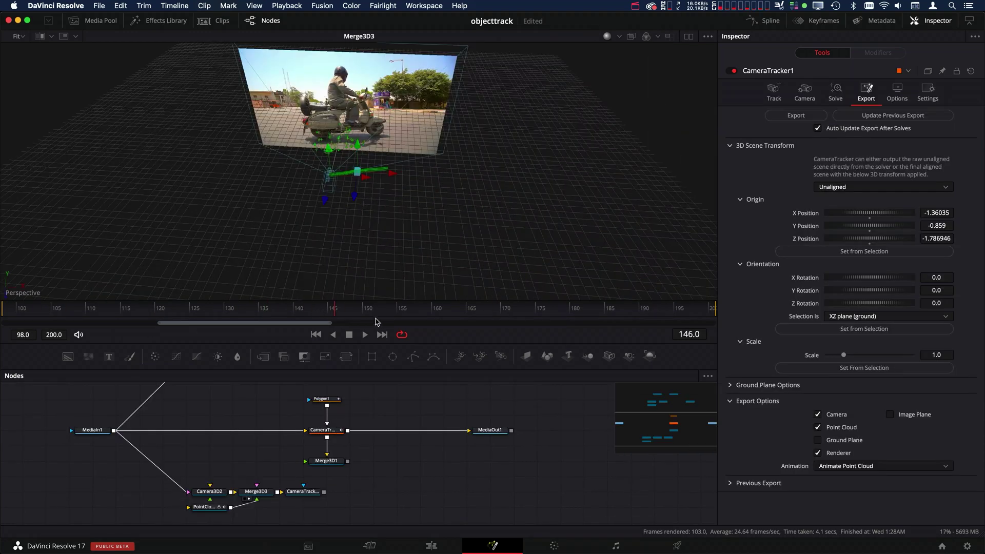
drag(341, 309, 547, 315)
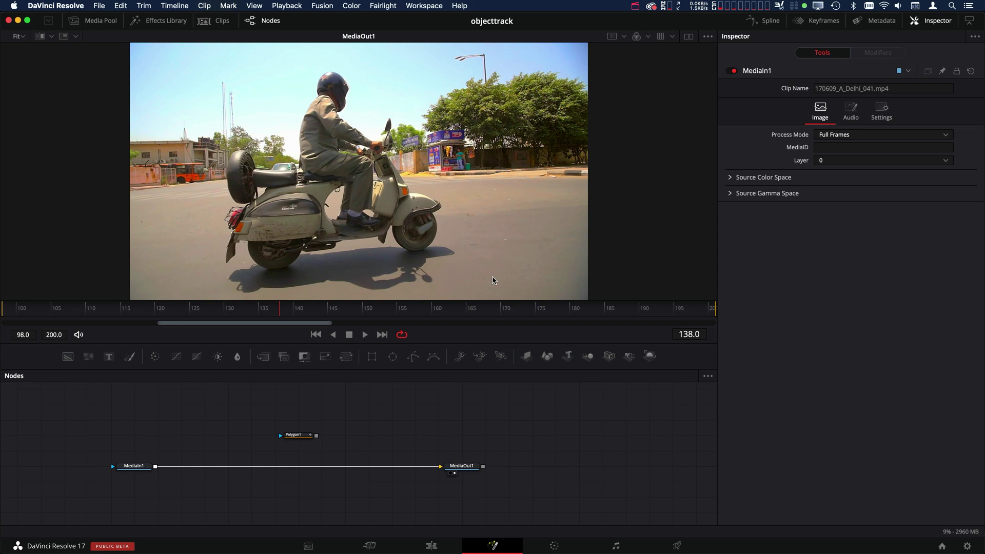
- Scrub the scooter clip from frame 98 and select Polygon1 to show its mask outline
click(10, 311)
drag(10, 311, 384, 310)
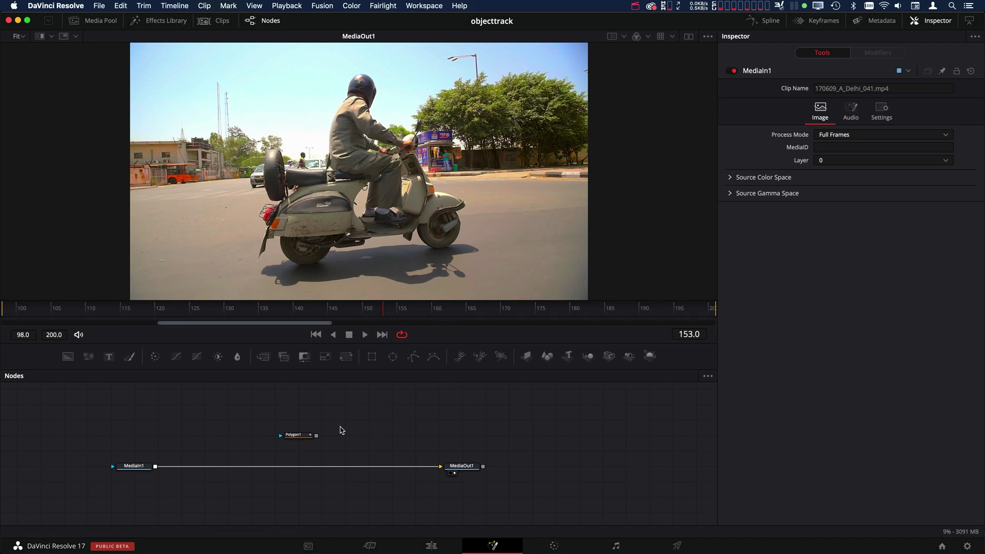
drag(340, 416, 254, 459)
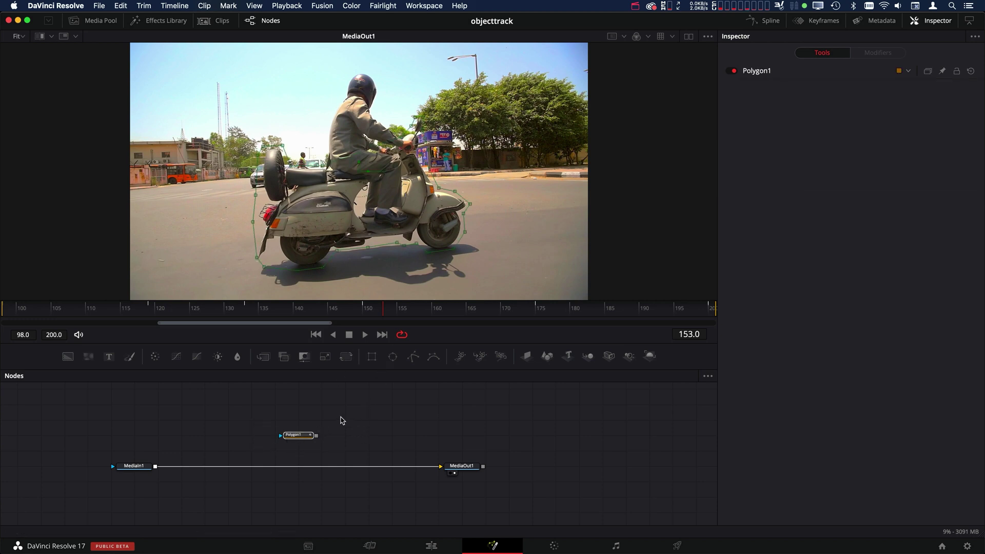
- Insert a Camera Tracker node between MediaIn1 and MediaOut1
click(353, 420)
key(shift+space)
text(camera track)
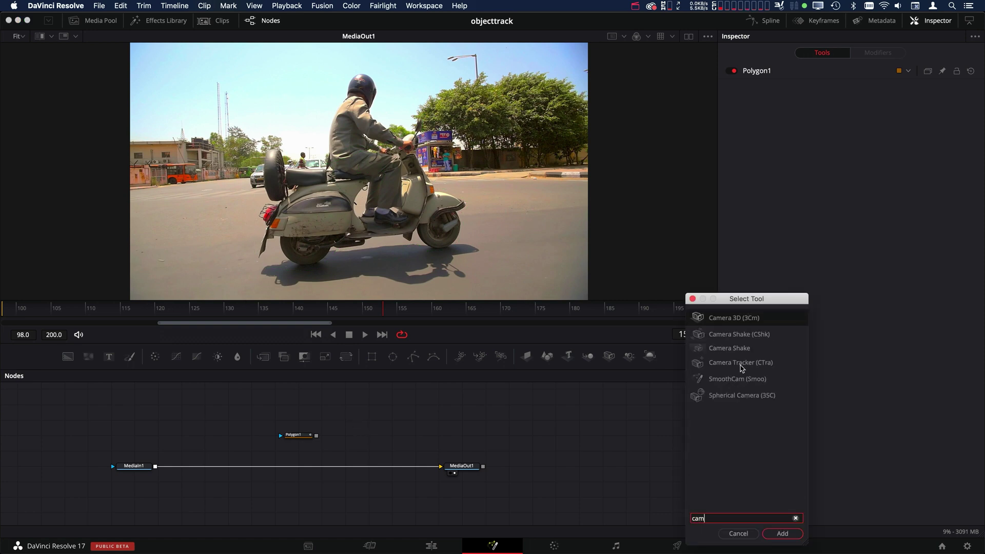
key(Return)
drag(372, 421, 305, 471)
- Mask CameraTracker1 with Polygon1, view it, and auto-track the clip through frame 200
drag(316, 436, 308, 468)
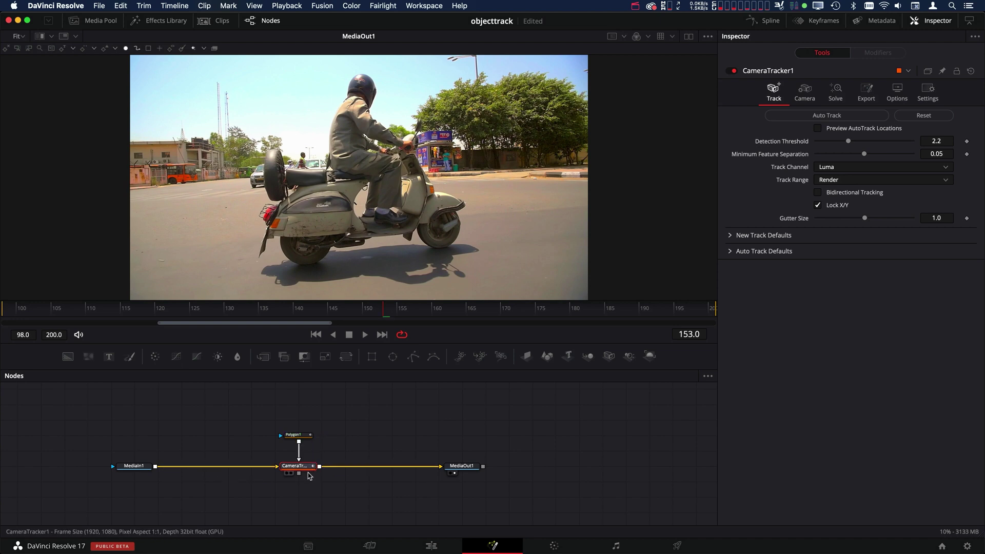
click(290, 474)
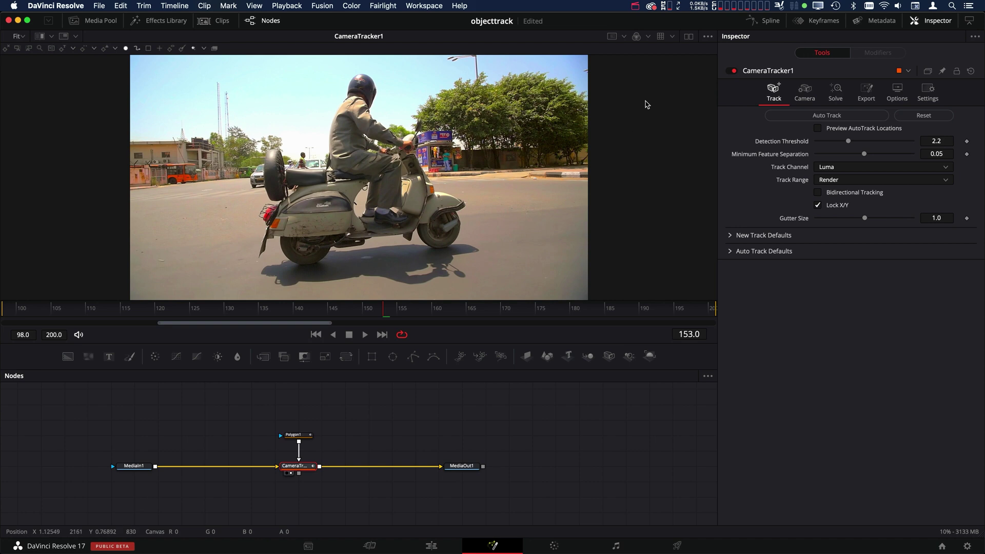
click(789, 116)
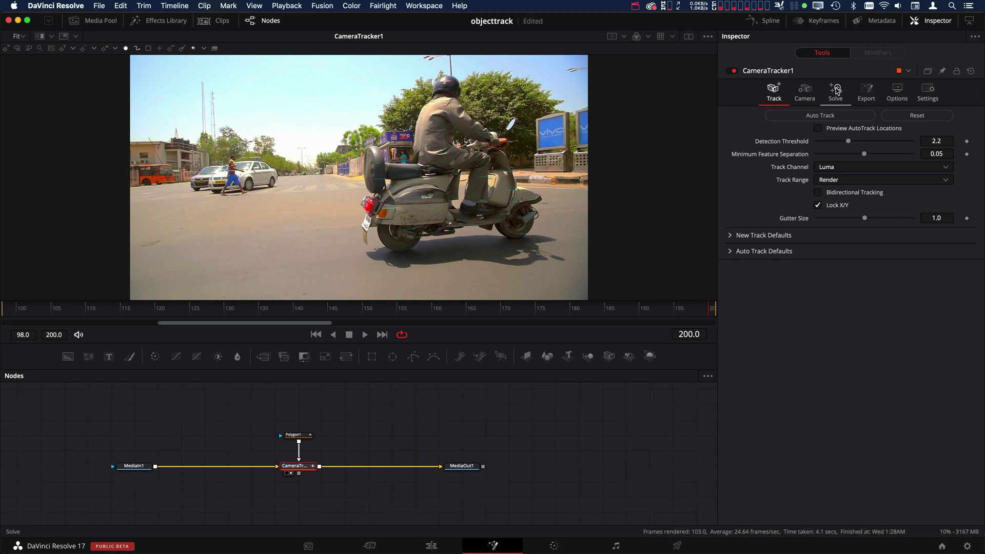
- Solve the camera, delete the 152 tracks above 1.0 max error, and re-solve to 0.4032 px
click(835, 92)
click(834, 116)
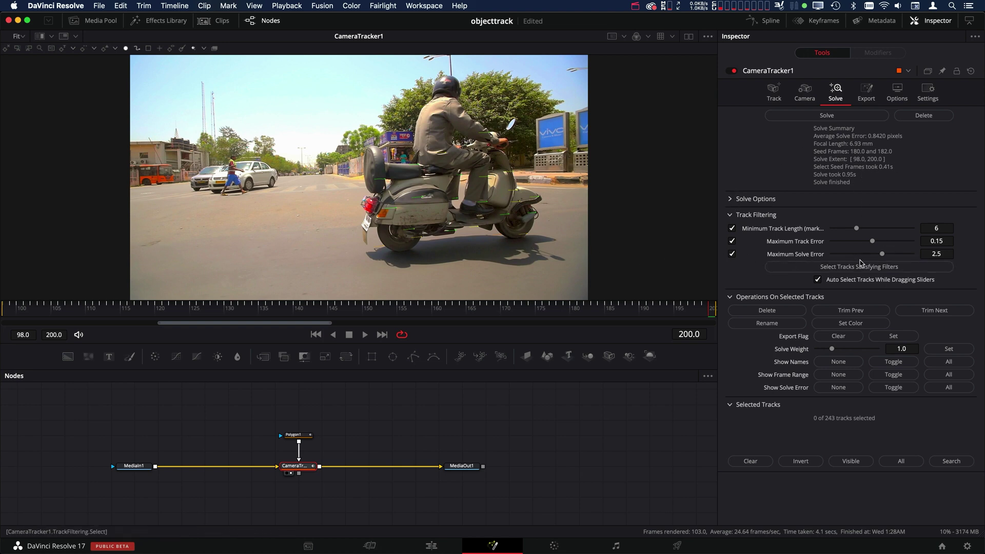
drag(854, 254, 851, 254)
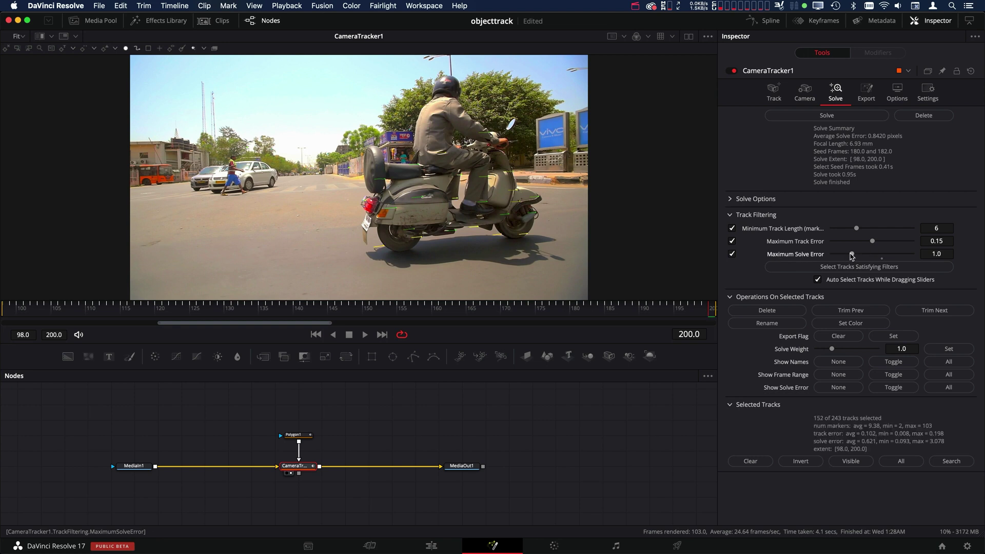
click(847, 269)
click(780, 311)
click(814, 121)
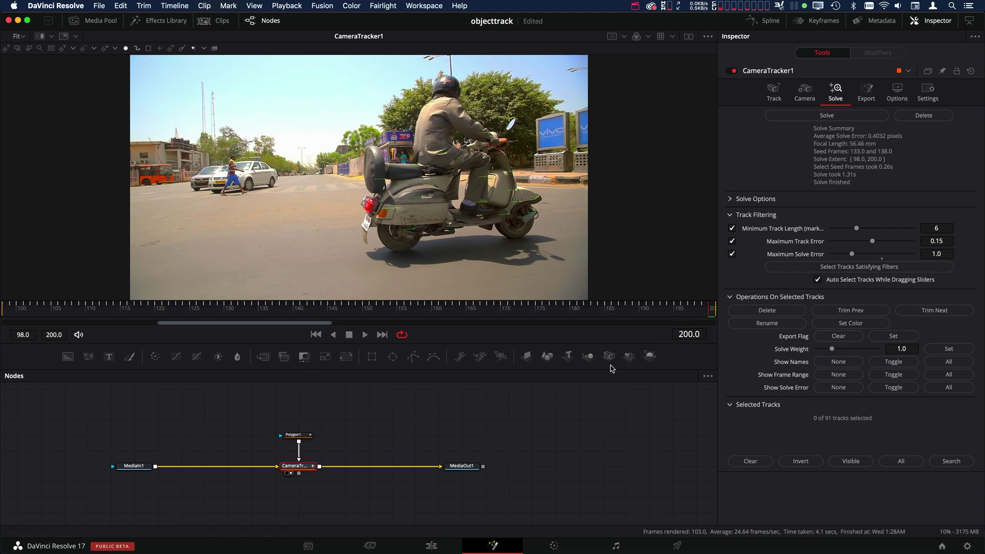
- Add Merge3D1 fed by CameraTracker1, inspect the solved point cloud in 3D, and reveal the tracker's solve options
drag(588, 357, 302, 499)
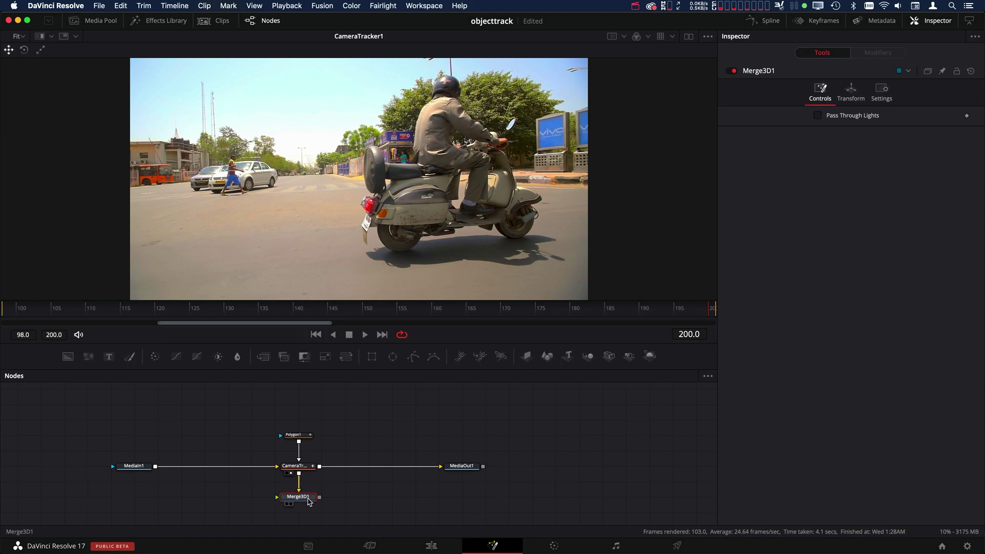
drag(309, 500, 309, 424)
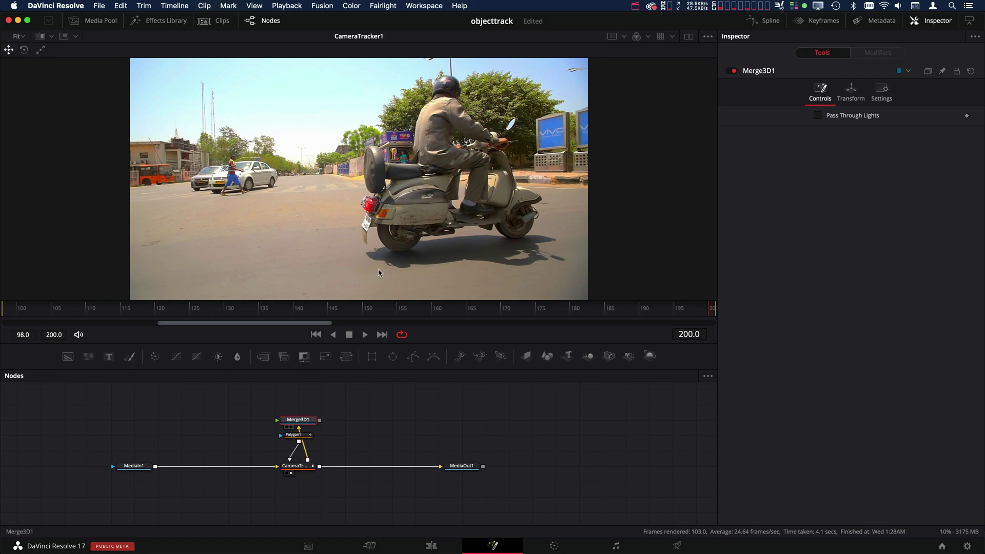
key(super+z)
key(1)
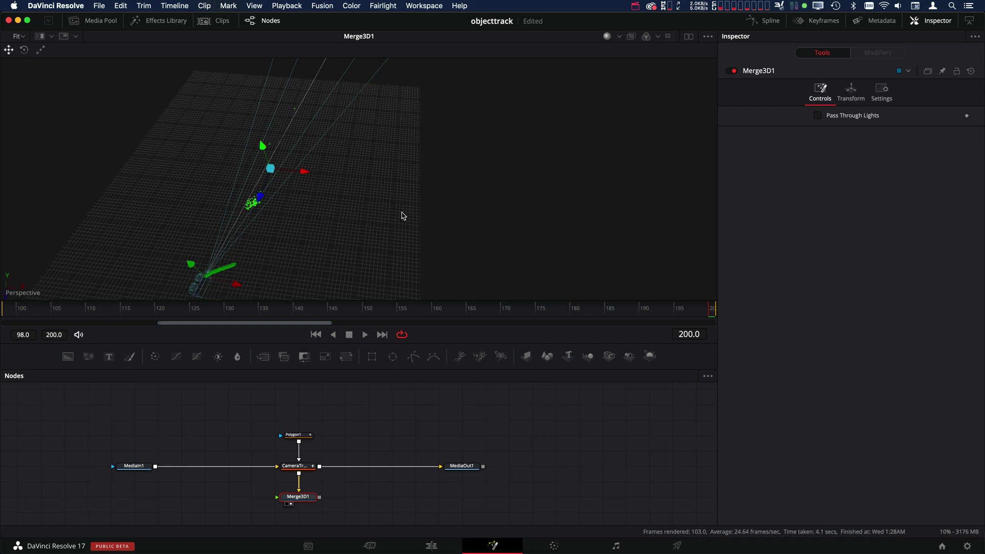
drag(402, 216, 419, 205)
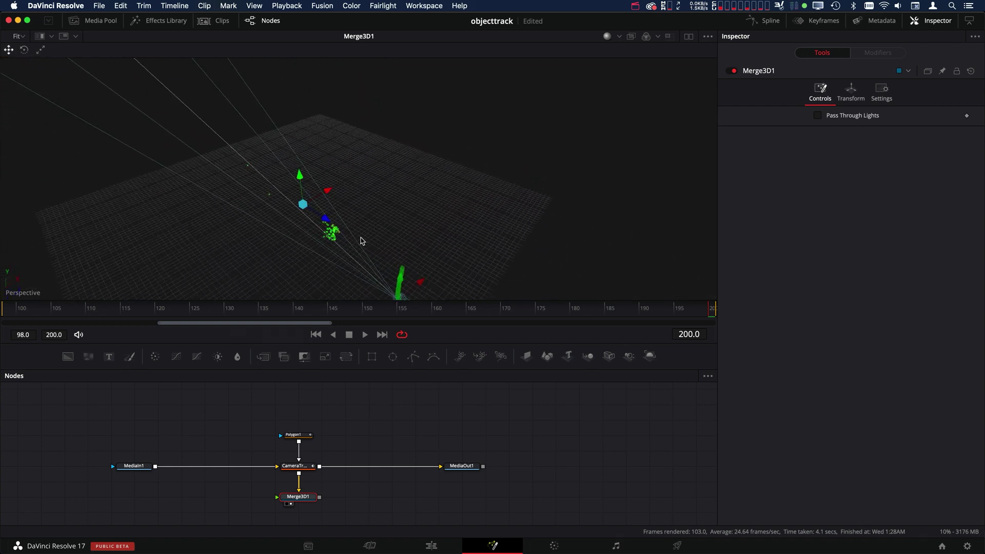
drag(361, 241, 433, 181)
click(301, 467)
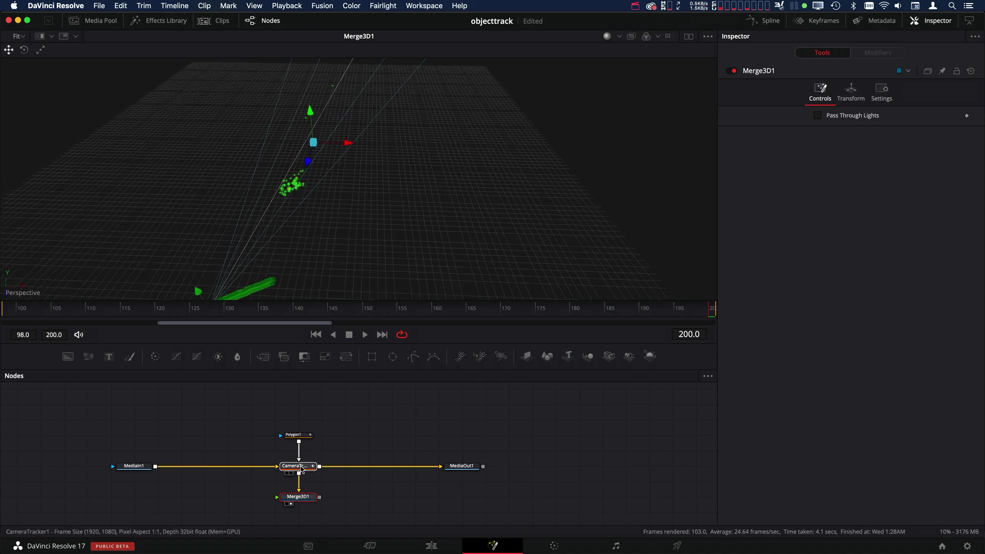
click(731, 199)
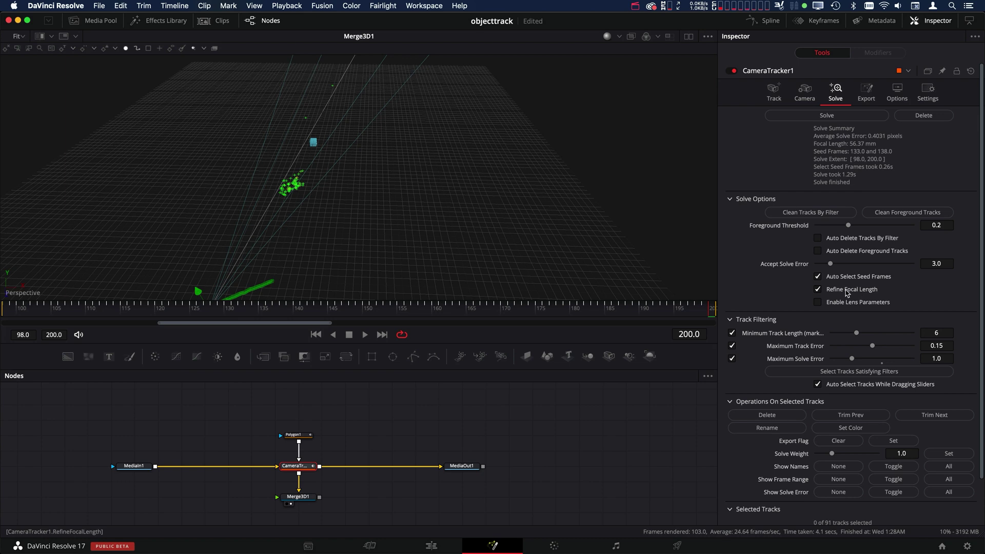
- Set the camera focal length to 15.0 and re-solve, orbiting to inspect the result
click(805, 92)
click(947, 125)
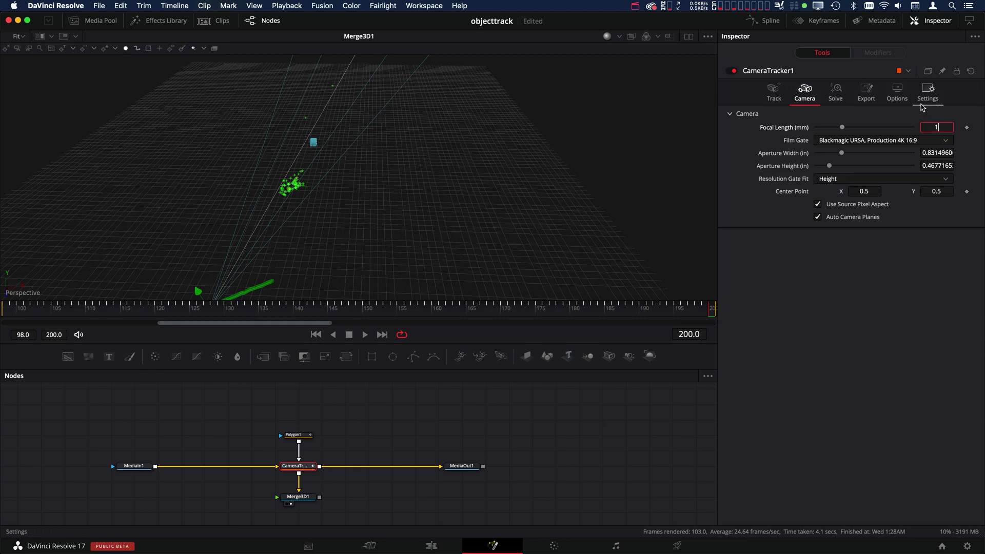
key(Tab)
click(836, 93)
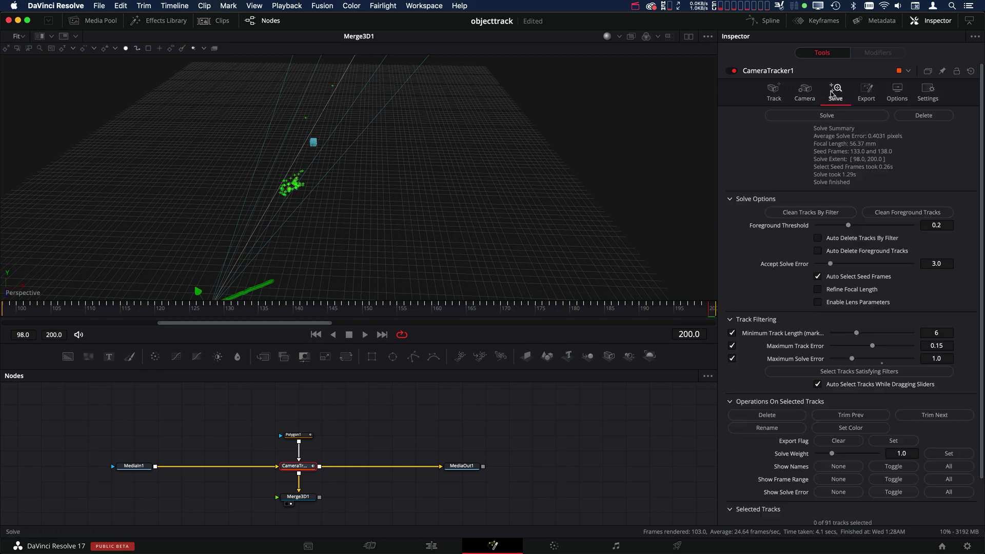
click(827, 115)
drag(339, 201, 314, 222)
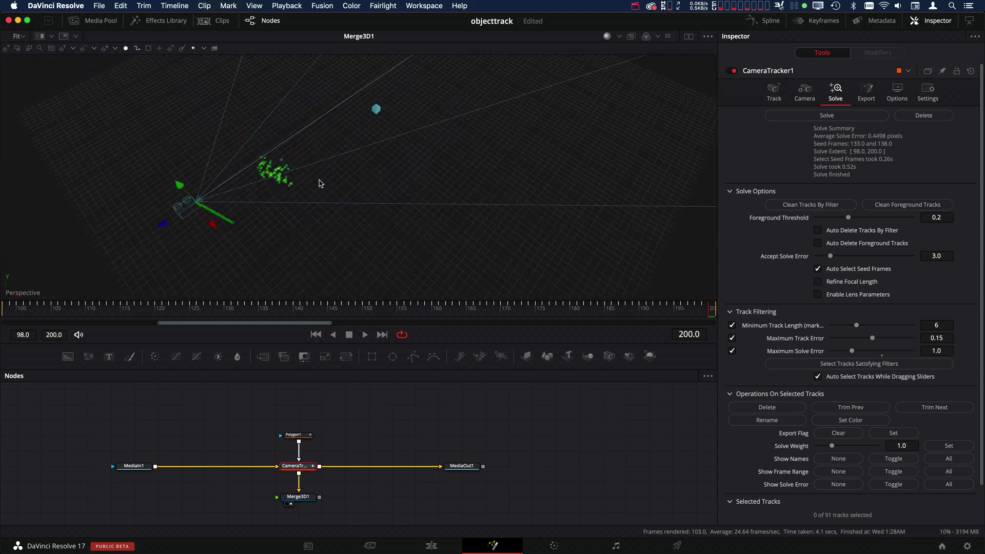
drag(320, 184, 461, 175)
- Change the focal length again and re-solve, reaching a 0.4640 px average error
click(805, 93)
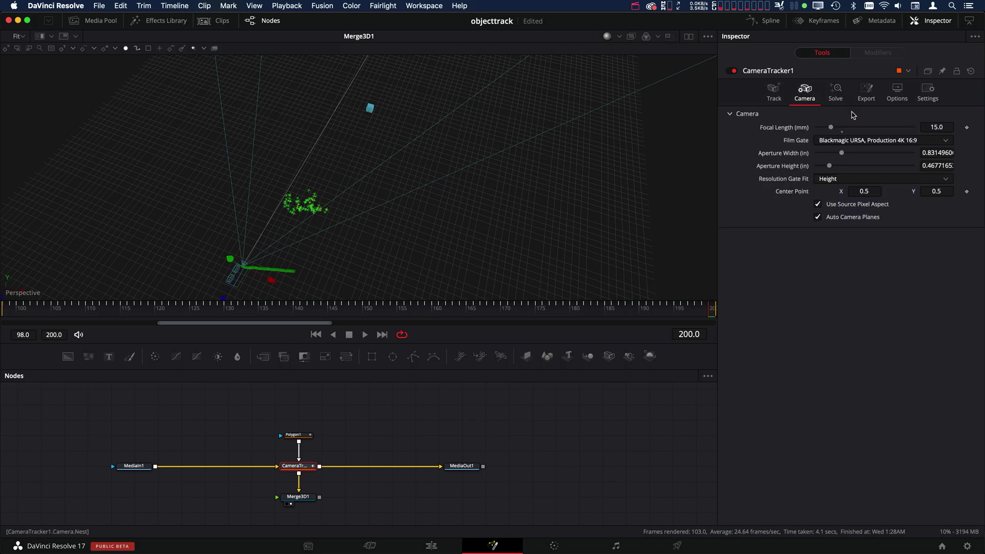
click(950, 128)
key(Return)
click(835, 92)
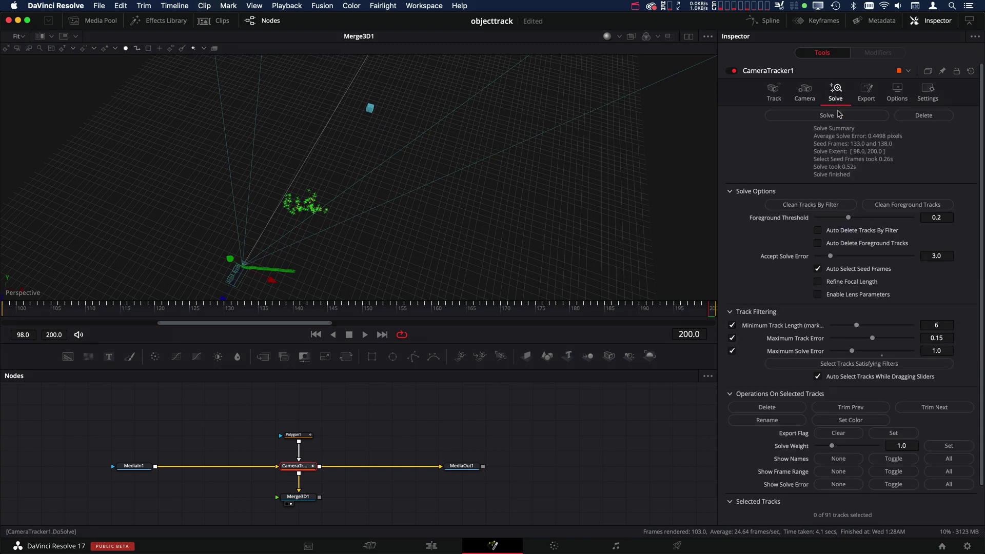
click(827, 115)
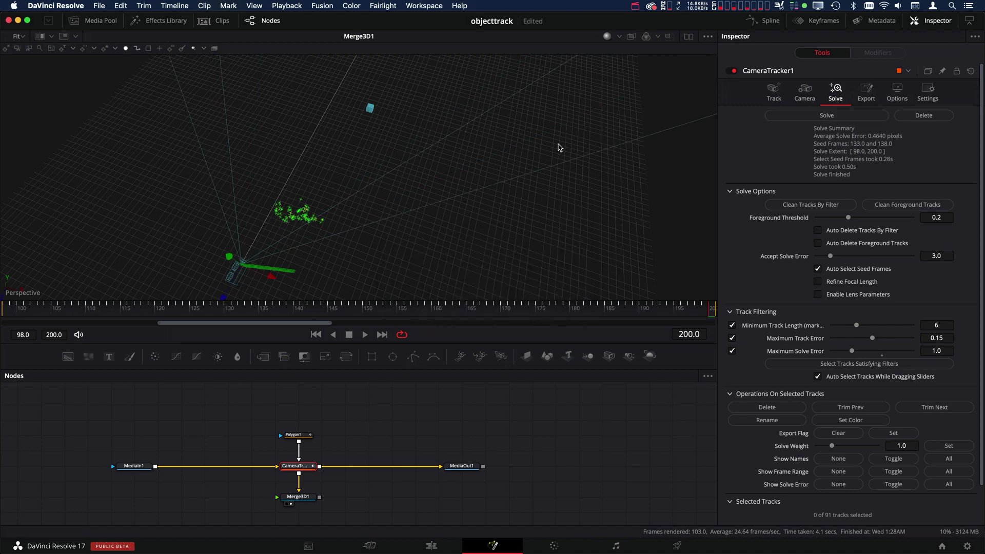
drag(559, 148, 424, 244)
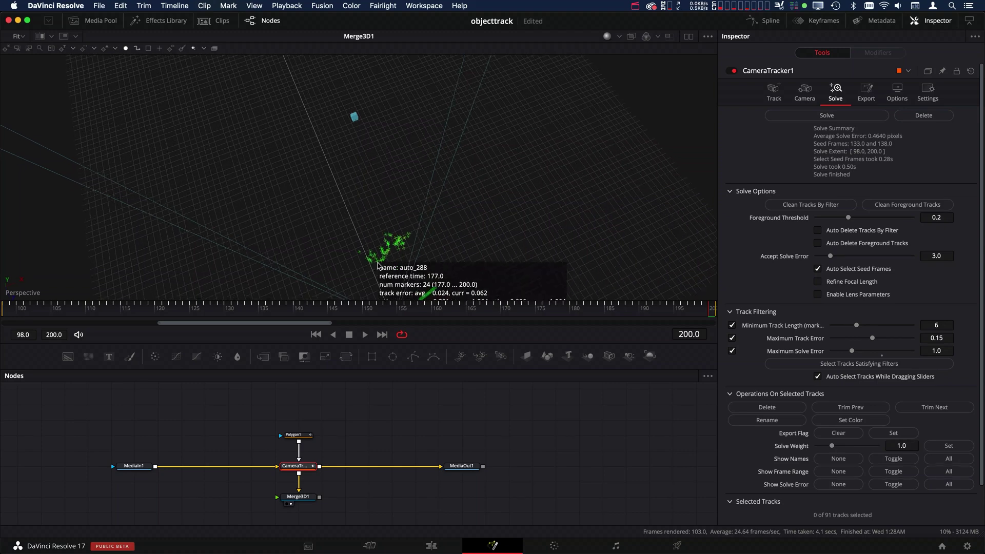
drag(444, 207, 502, 177)
drag(539, 222, 875, 143)
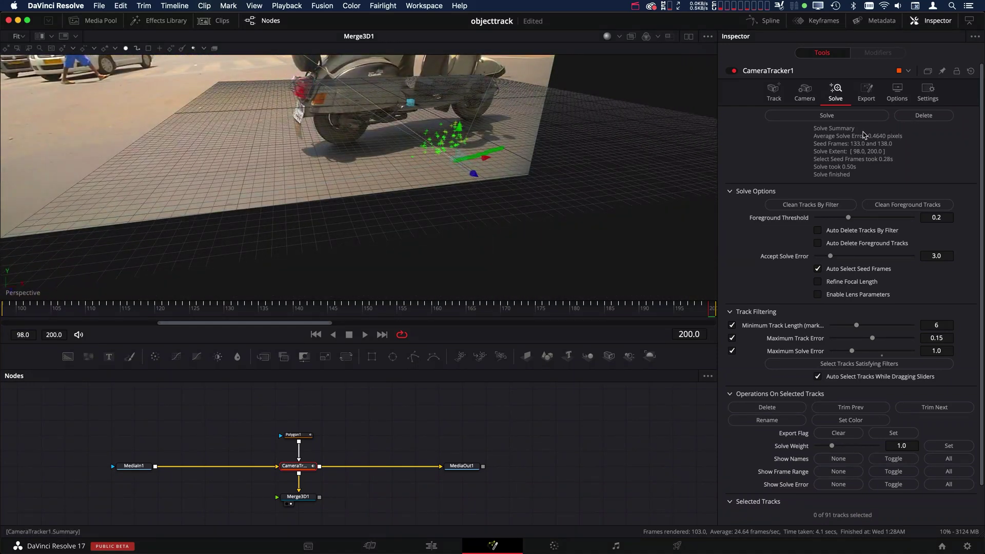
- Move MediaIn1 left and view the Merge3D1 scene through CameraTracker1_Camera
click(866, 93)
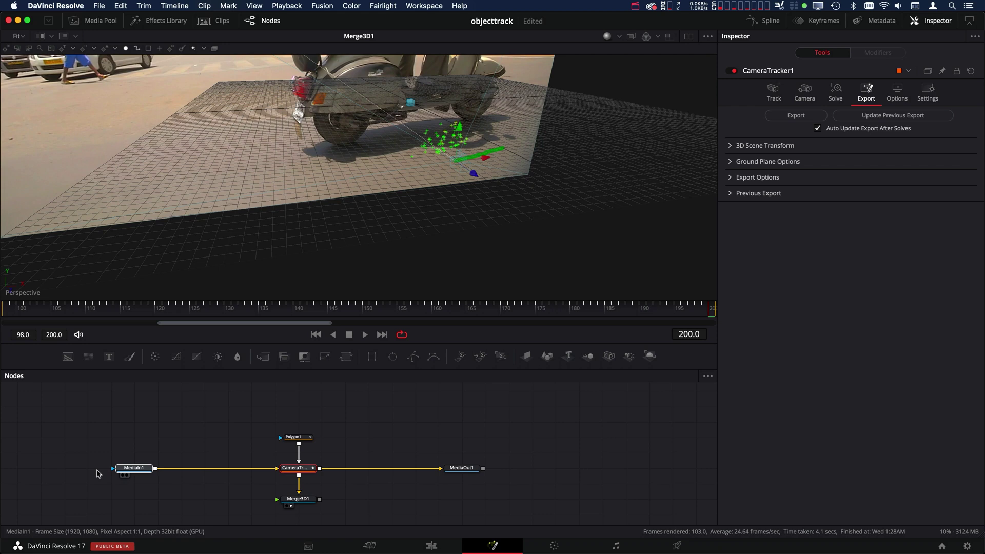
drag(126, 469, 56, 469)
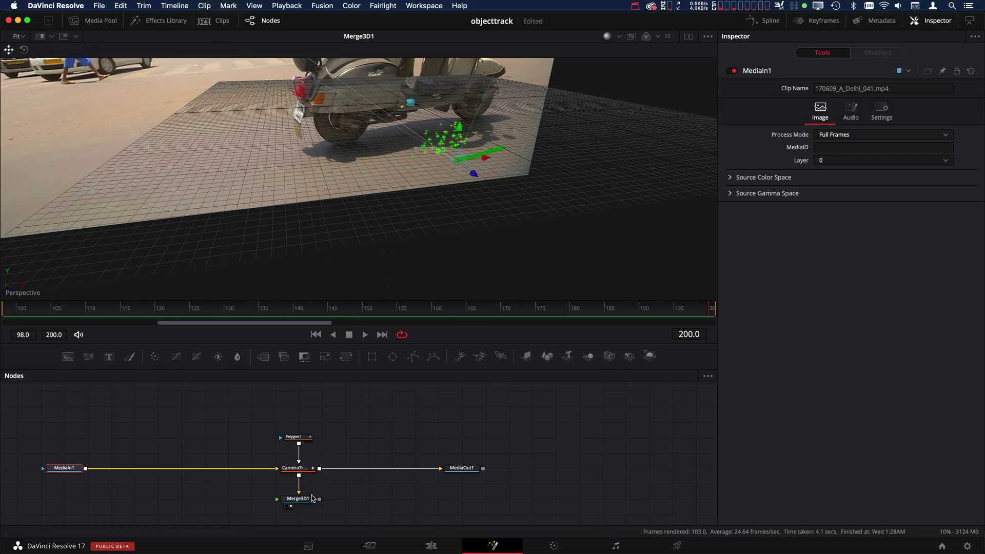
click(303, 499)
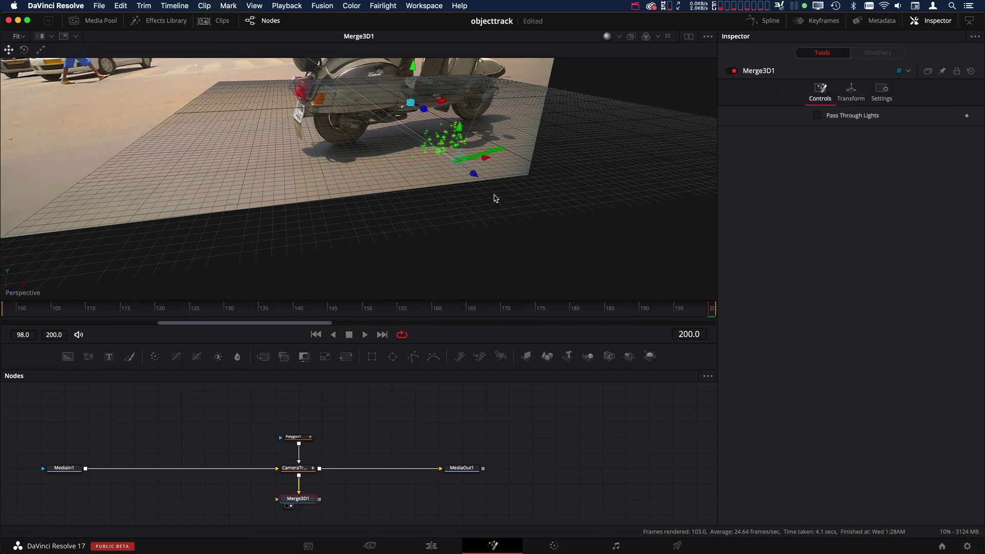
right_click(494, 195)
click(607, 284)
- Delete the stray track on the road and re-solve to 0.4259 px from 90 tracks
click(485, 188)
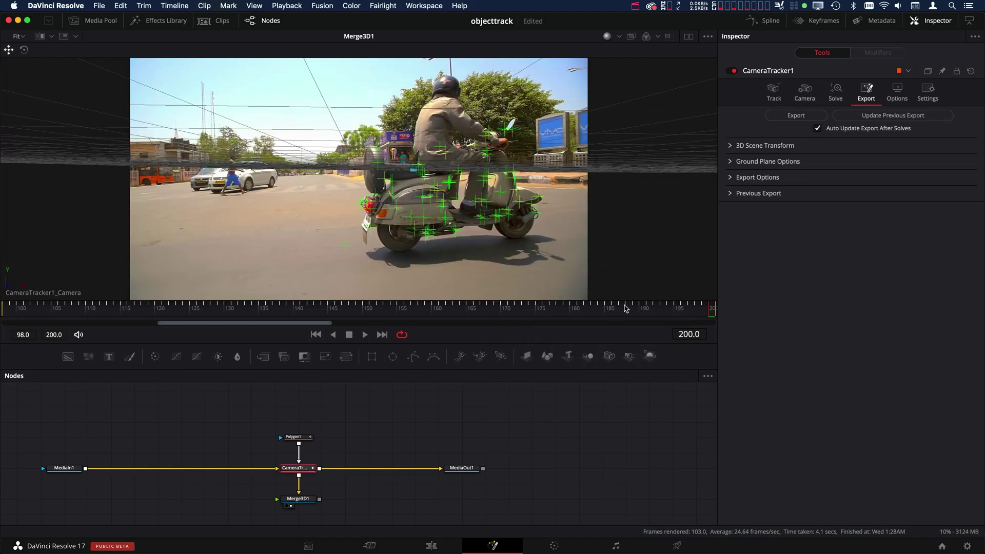
drag(626, 308, 159, 324)
mouse_move(219, 199)
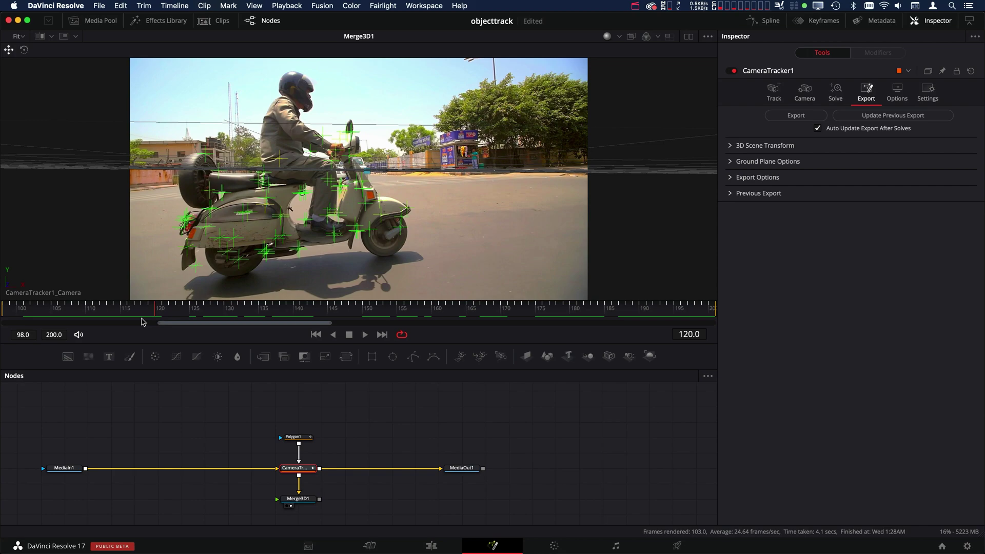
drag(150, 313, 583, 305)
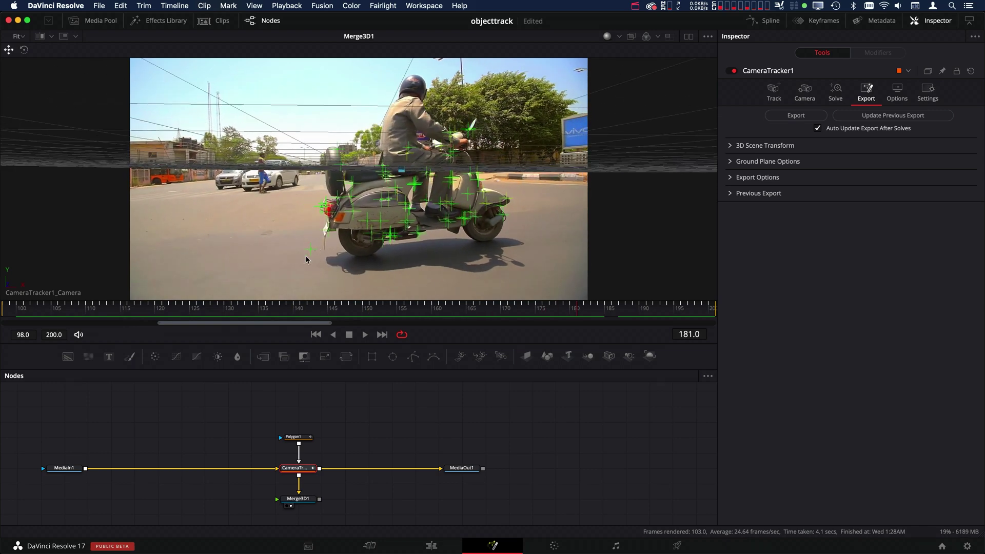
click(312, 249)
click(835, 92)
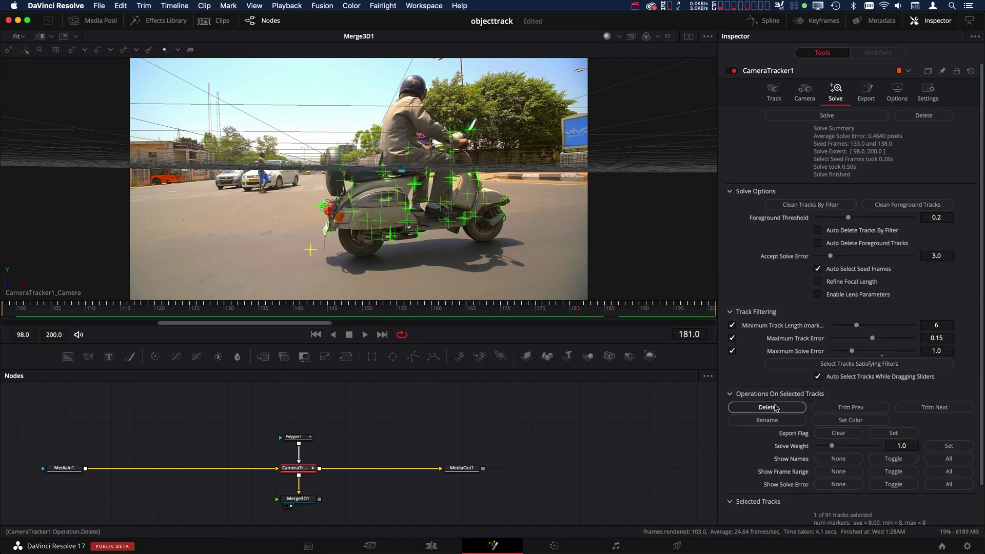
click(767, 407)
click(819, 116)
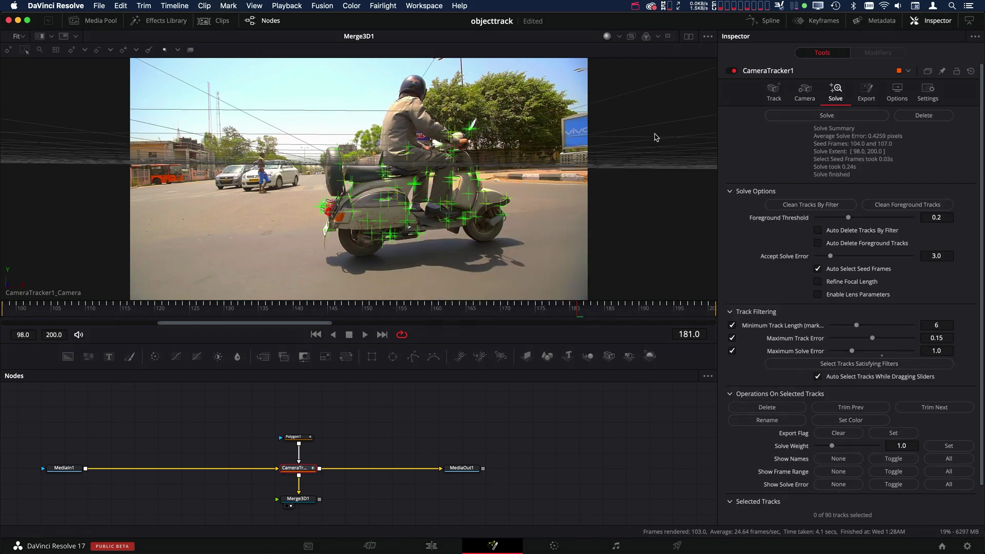
drag(290, 313, 215, 311)
click(867, 93)
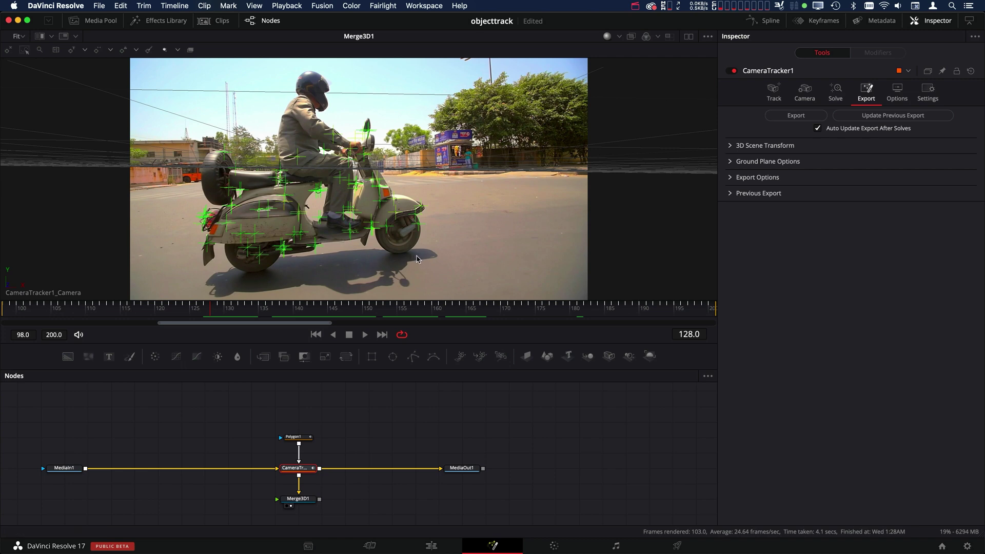
- Expand CameraTracker1's 3D Scene Transform settings showing Aligned mode, origin Z -8.0, scale 1.0
mouse_move(261, 259)
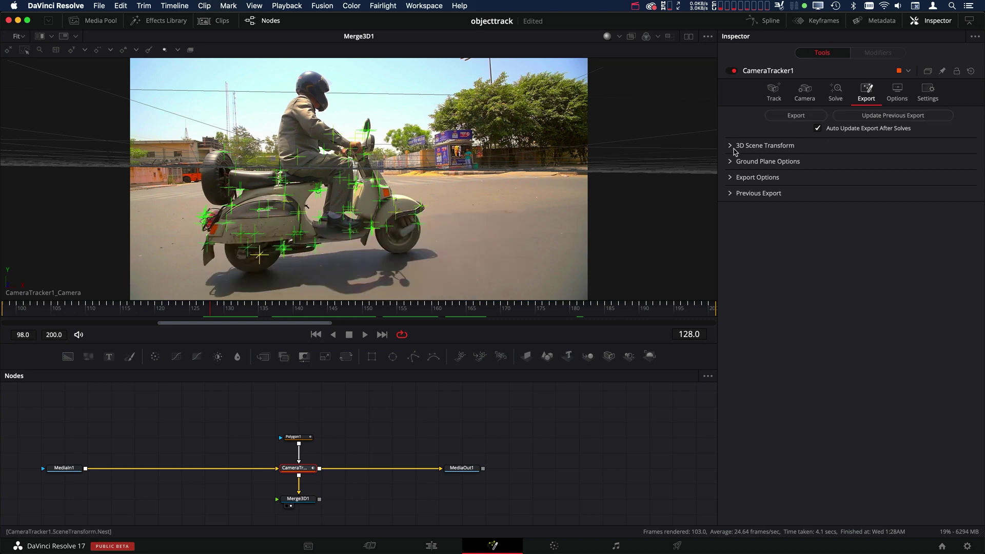
click(735, 147)
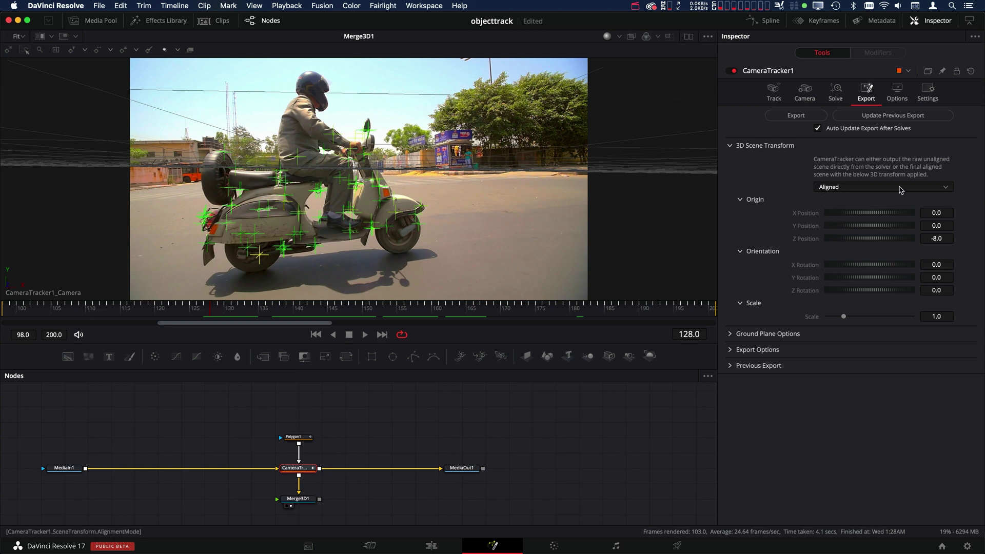
- Set the scene origin from the track point by the scooter's rear wheel, then re-align
click(864, 188)
click(845, 201)
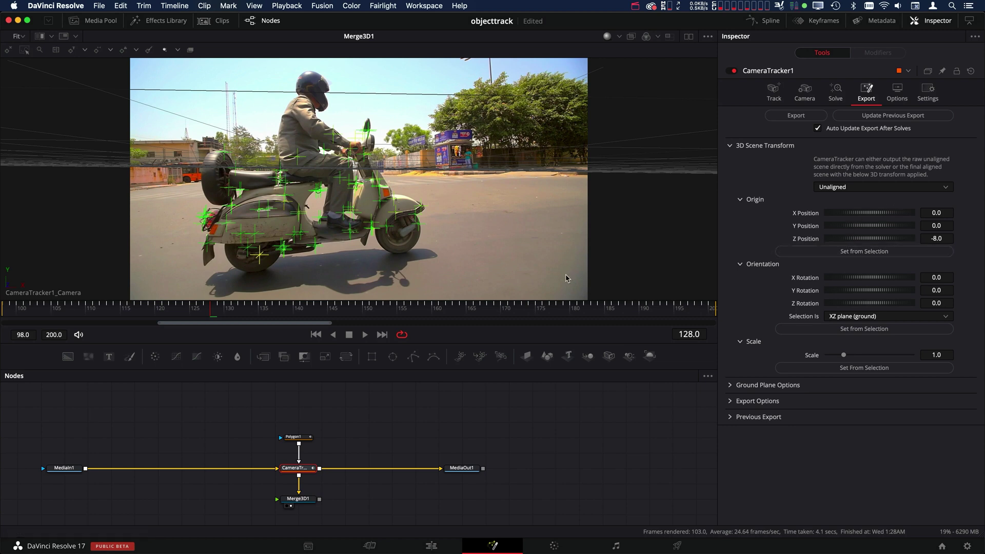
click(259, 254)
click(864, 252)
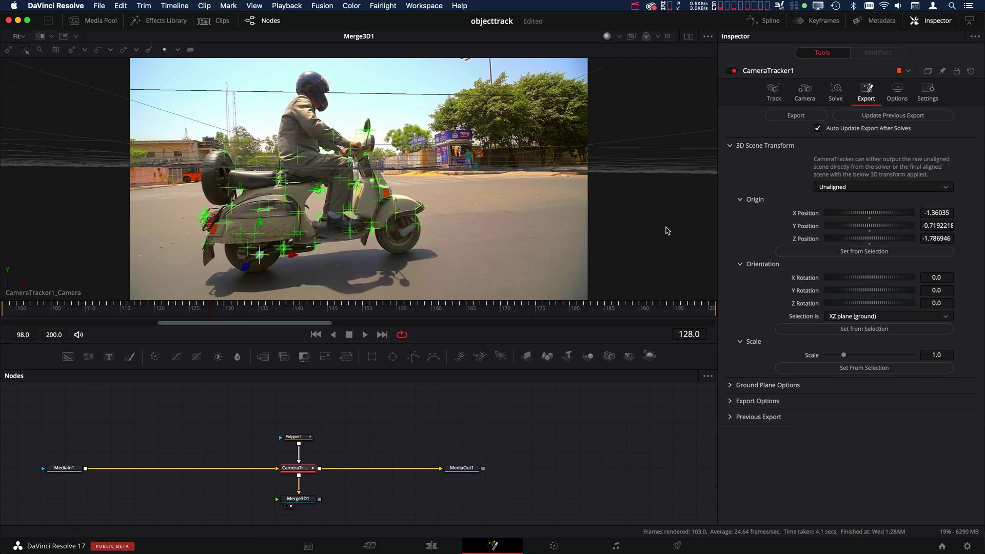
click(863, 187)
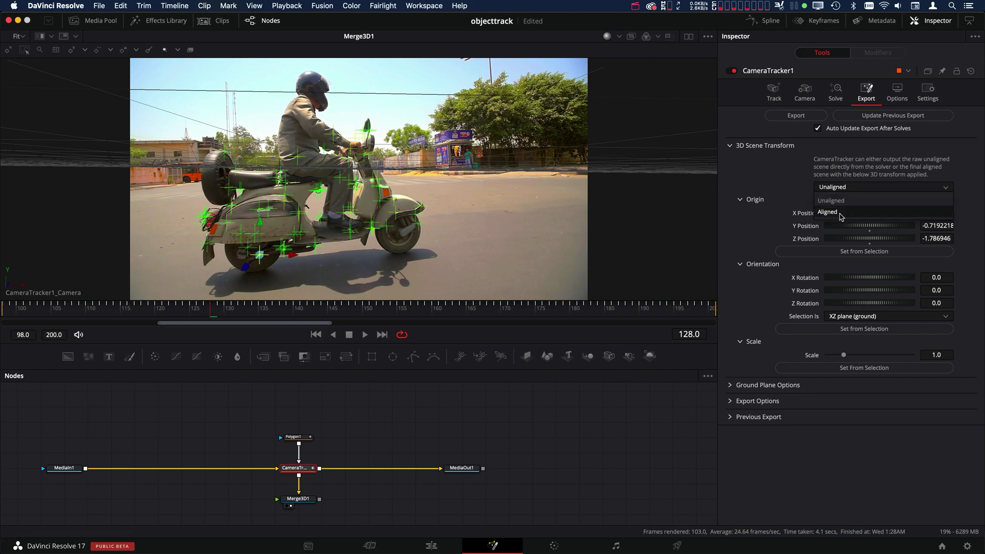
click(843, 215)
drag(361, 308, 278, 326)
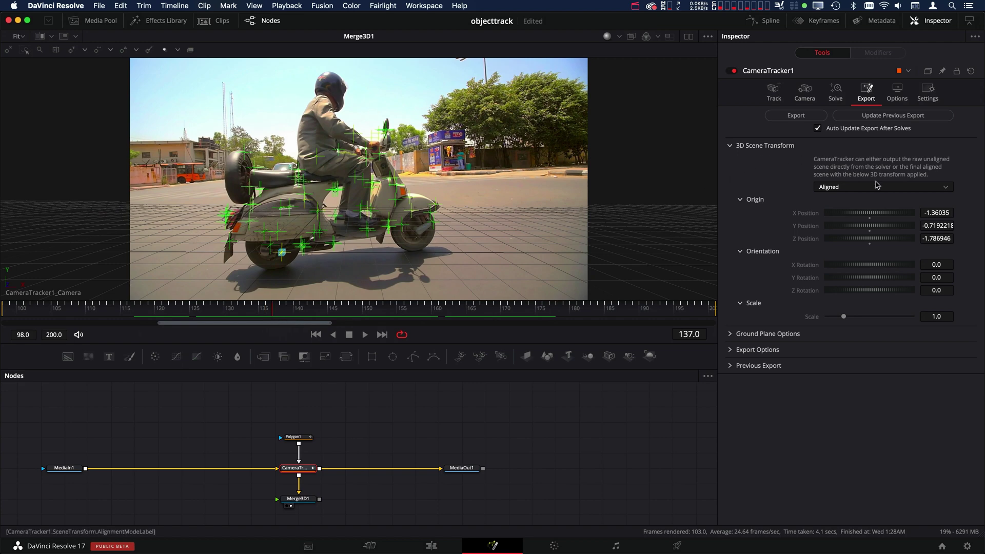
- Lower the origin Y position to -0.859, switch back to Aligned, and play to check
click(878, 186)
click(845, 200)
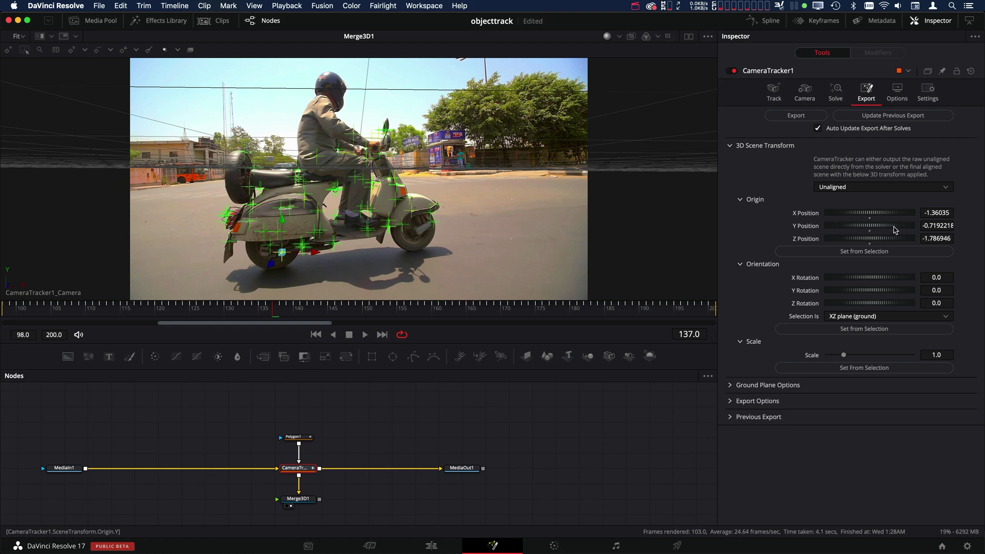
mouse_move(896, 229)
mouse_down()
mouse_move(885, 228)
mouse_move(899, 226)
mouse_up()
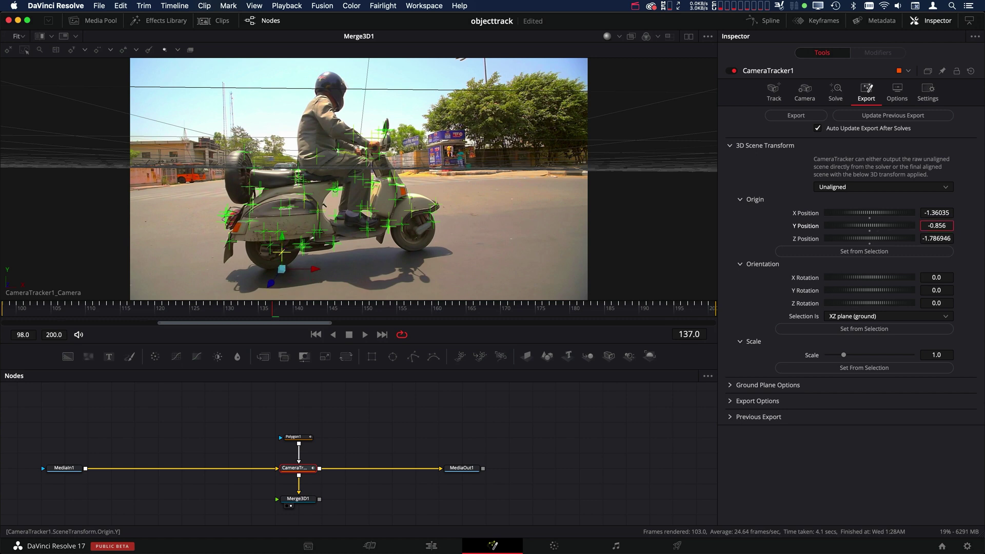
click(852, 187)
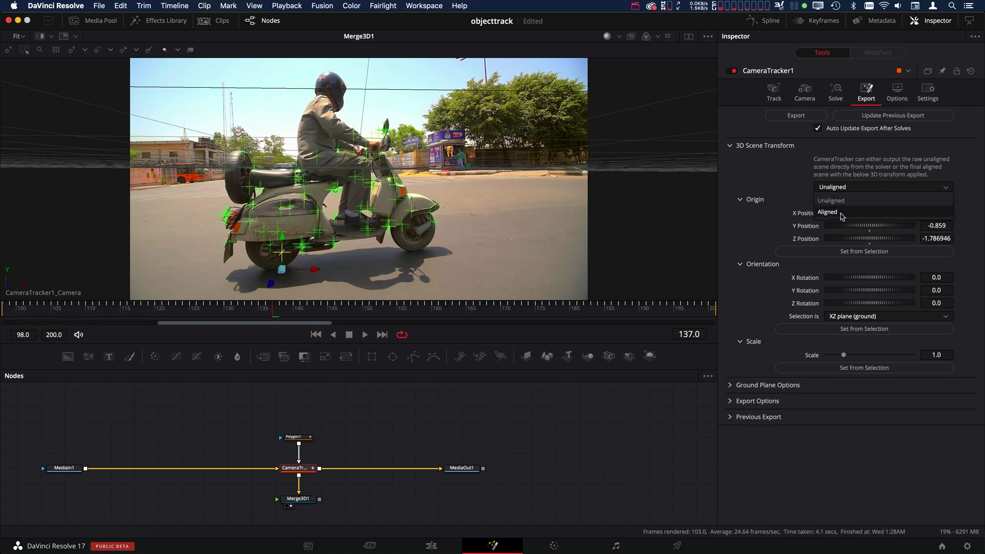
click(845, 211)
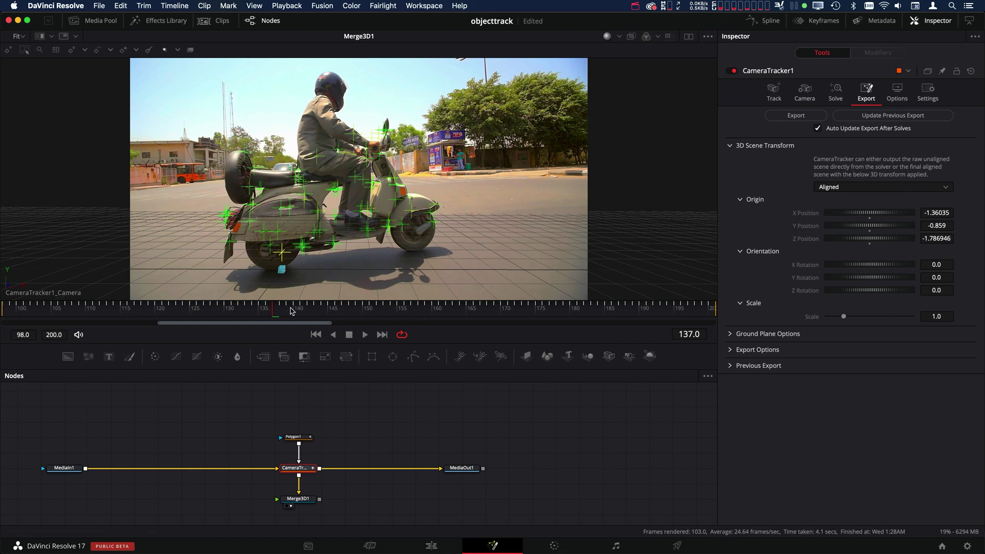
key(space)
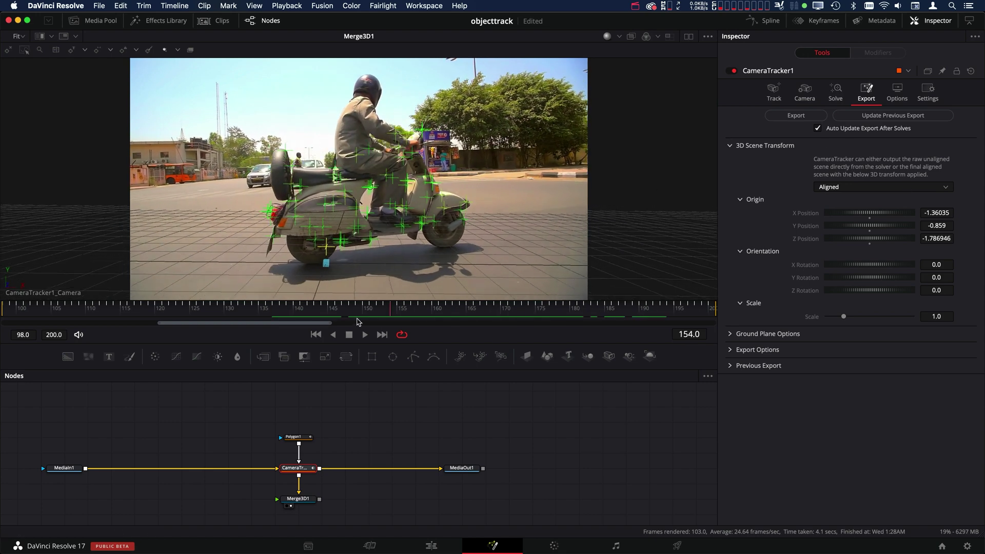
key(space)
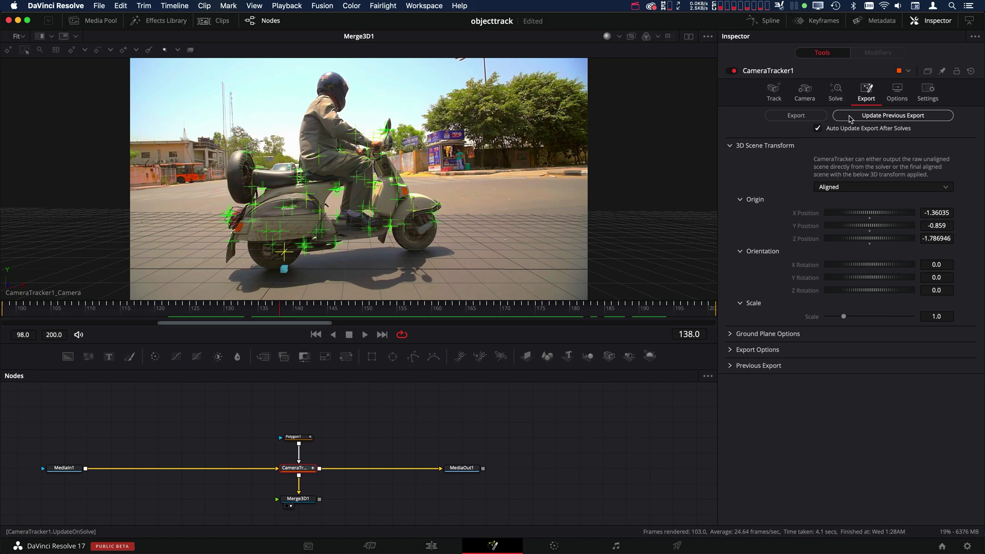
- Export the tracked camera and point cloud nodes and move the group above the main chain
click(800, 117)
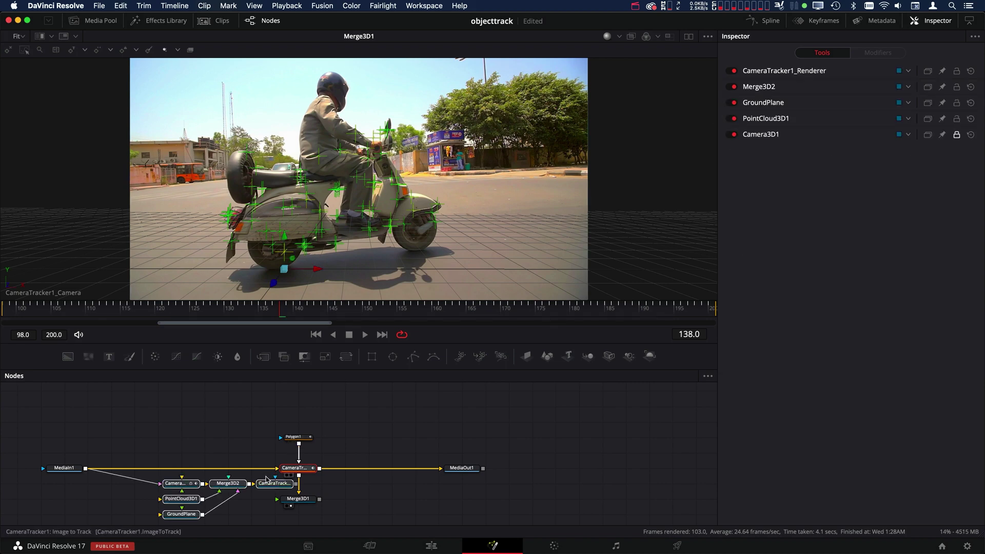
drag(266, 480, 596, 134)
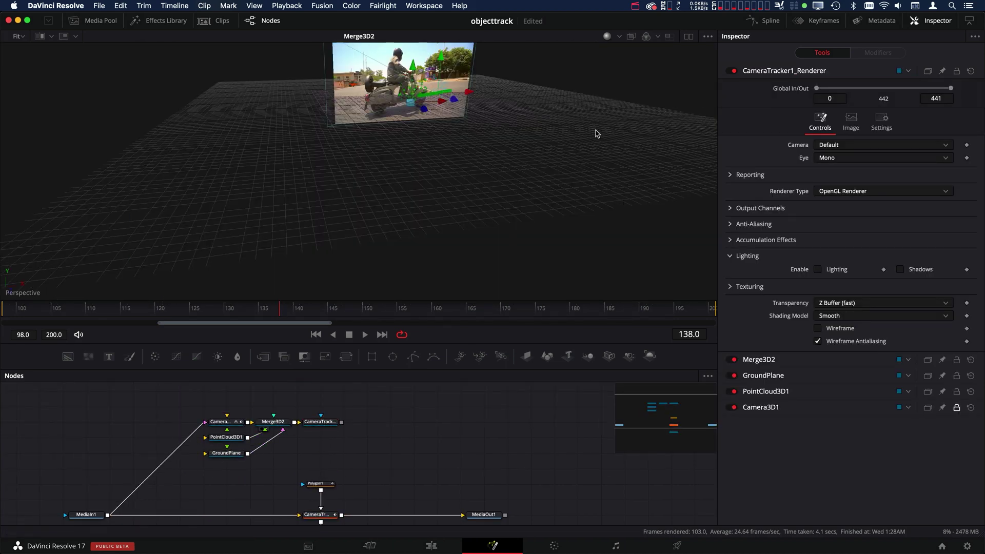
drag(506, 169, 442, 215)
click(121, 308)
drag(98, 326, 257, 311)
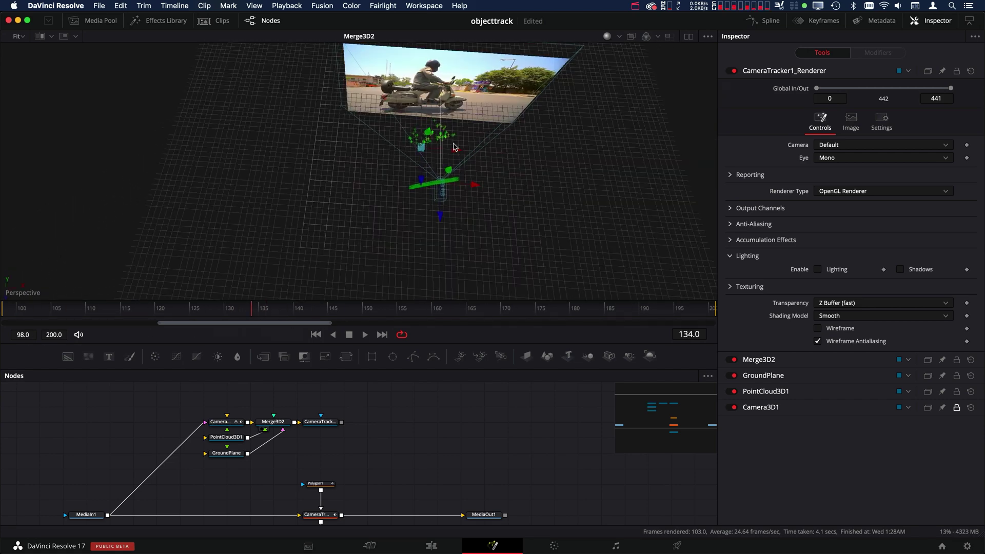
drag(453, 147, 549, 181)
- Remove the GroundPlane node from the exported 3D scene
click(239, 454)
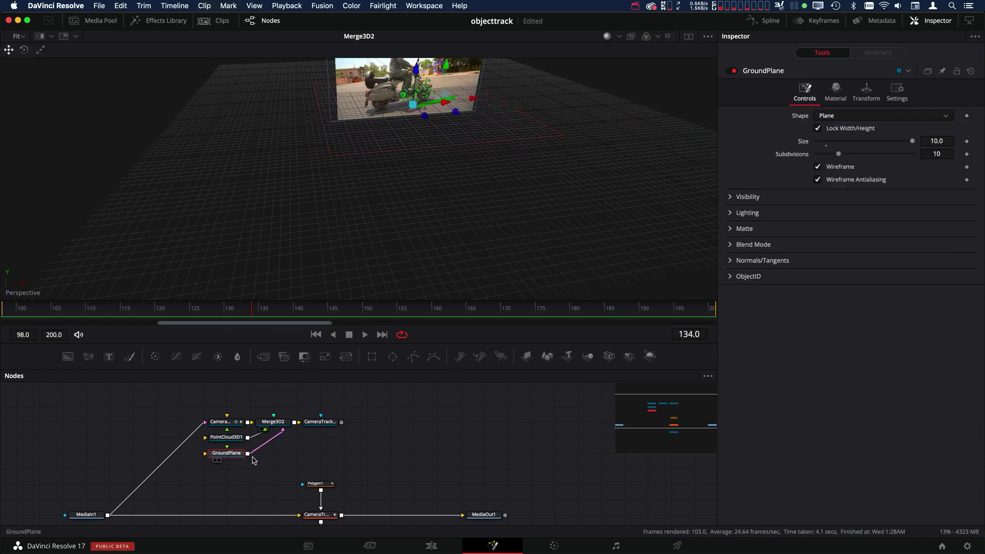
key(Delete)
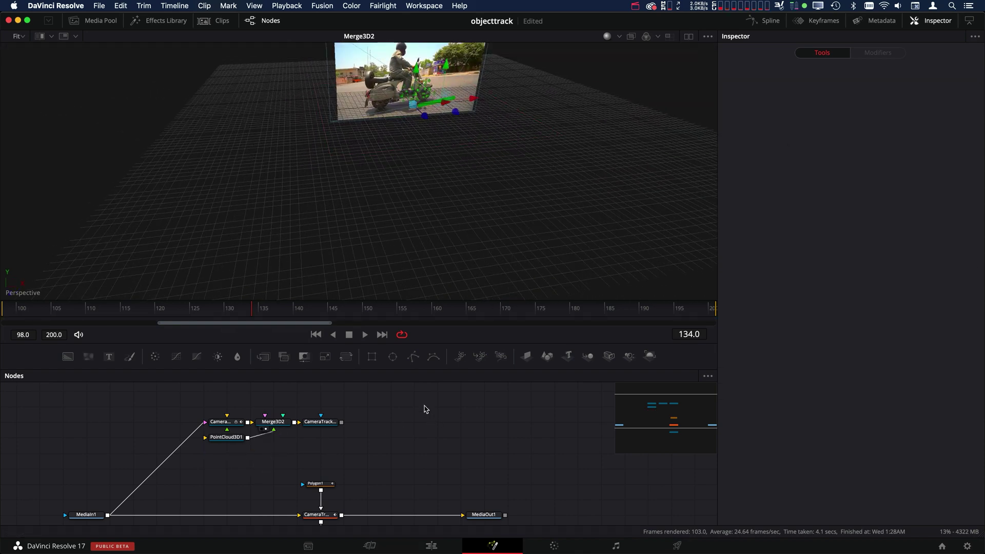
scroll(363, 423, up, 2)
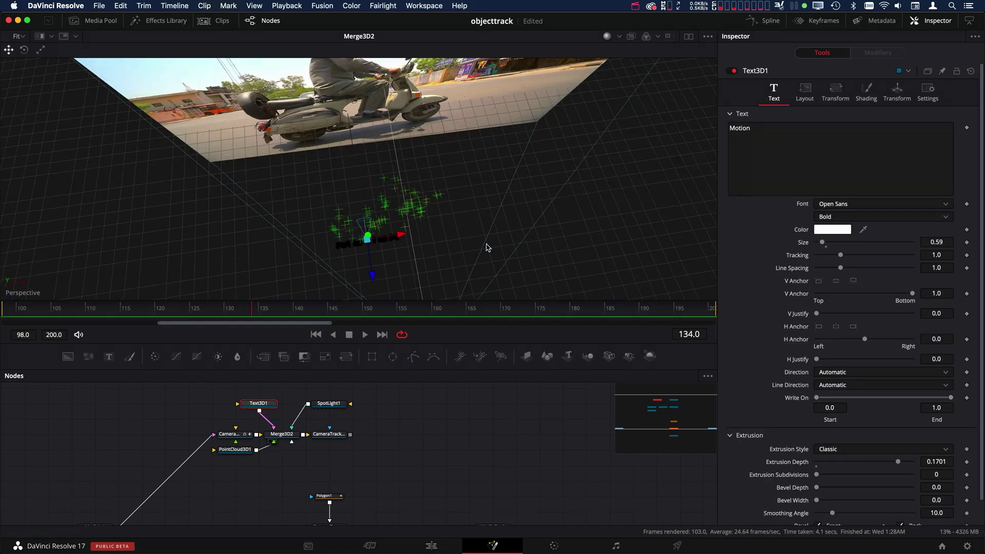
- Give SpotLight1 a 90 cone angle and 20 penumbra angle
drag(368, 165, 564, 180)
click(366, 235)
click(851, 92)
click(821, 94)
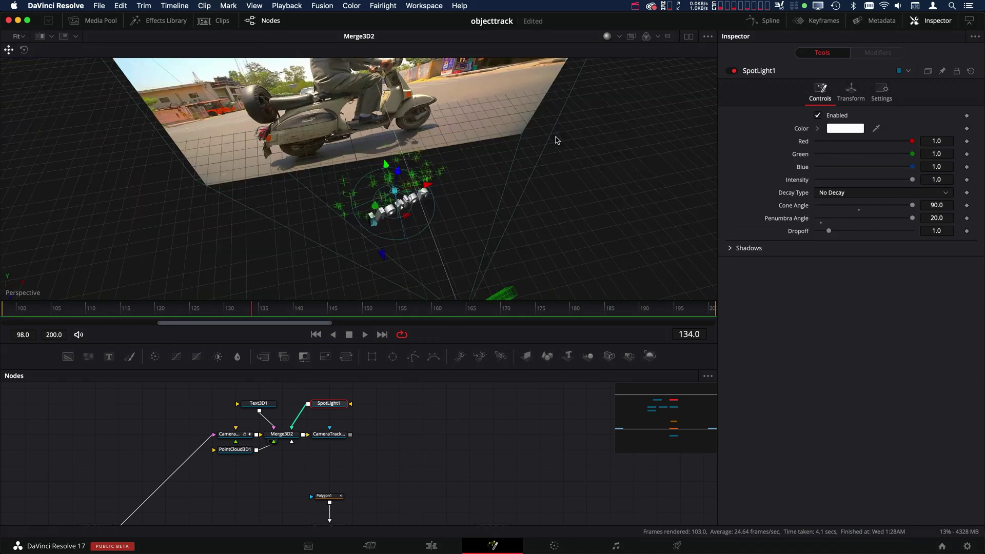
drag(556, 137, 436, 236)
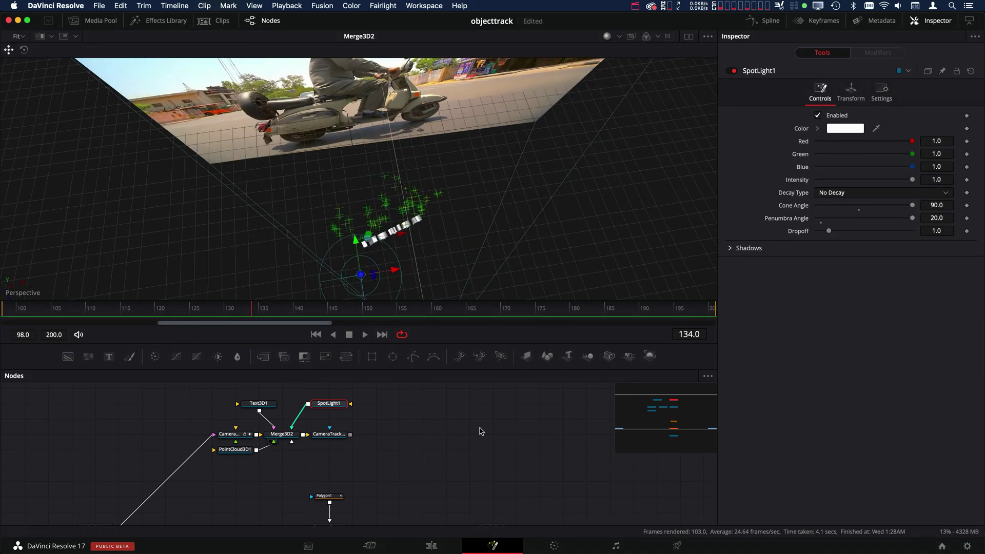
- Orbit to see the text and spotlight before the footage, then shift the renderer node right
drag(442, 301, 400, 210)
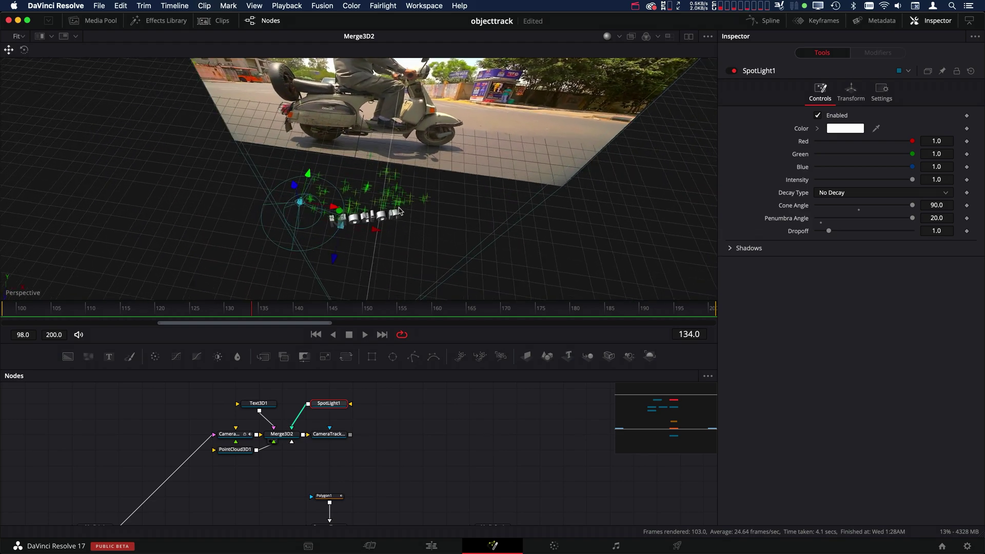
drag(512, 229, 536, 196)
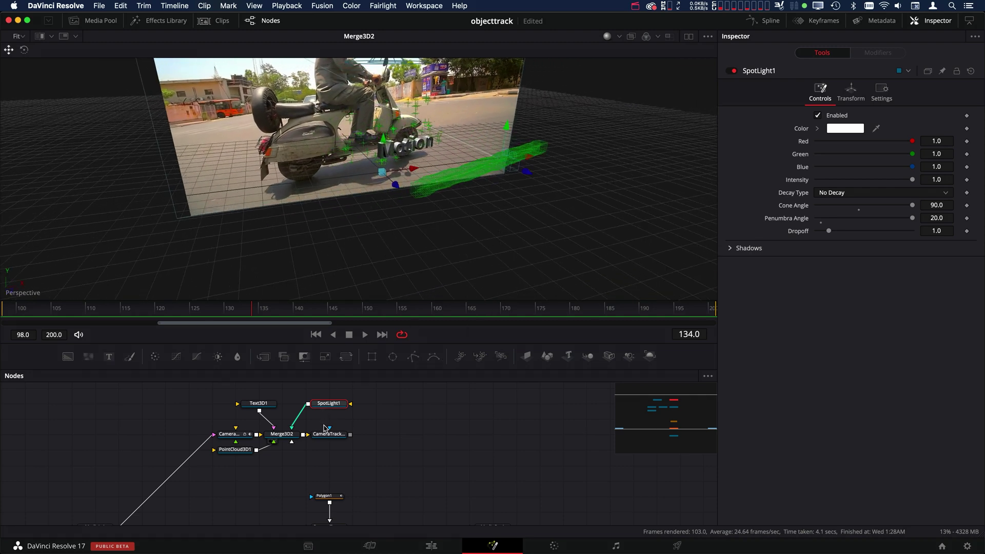
drag(325, 433, 395, 434)
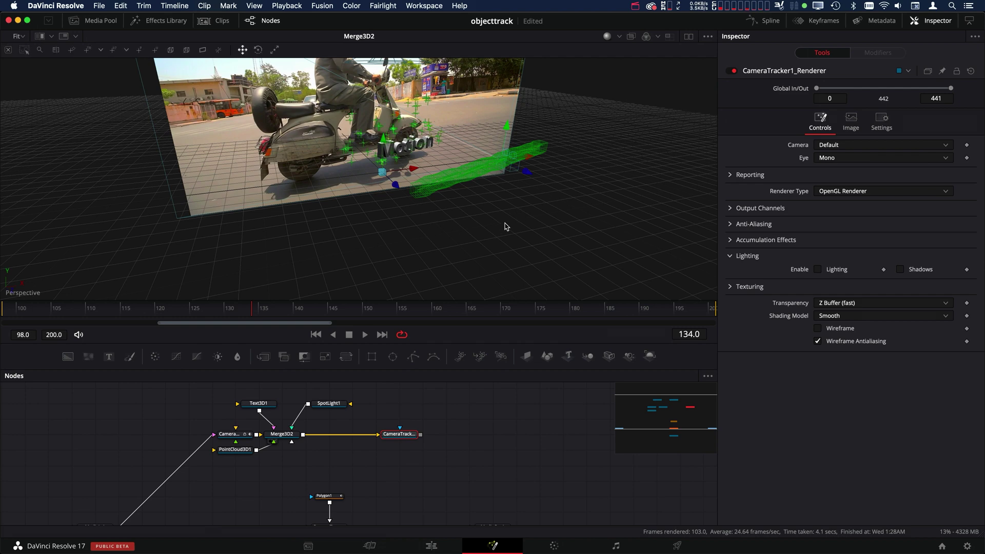
- Set the viewer to look through Camera3D1
right_click(505, 224)
mouse_move(537, 307)
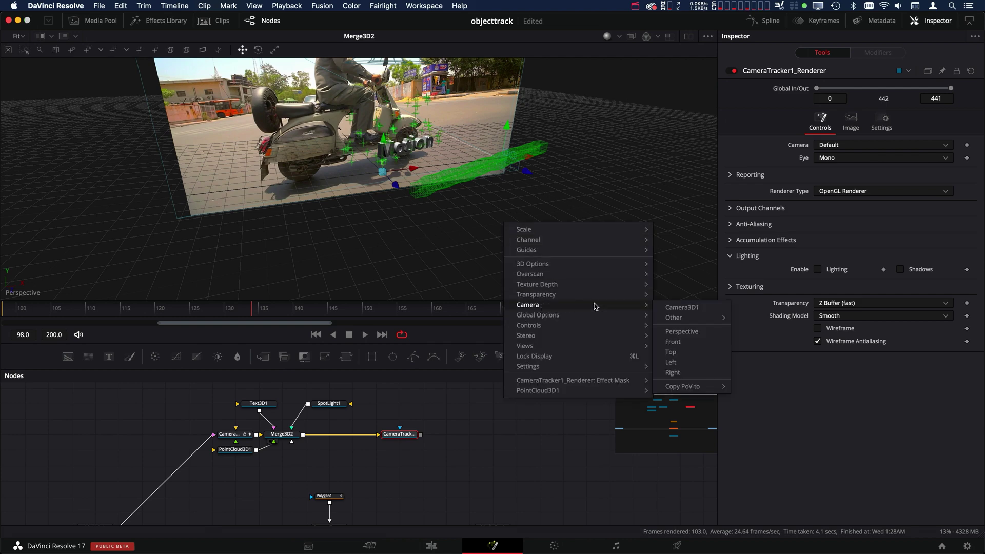
click(682, 307)
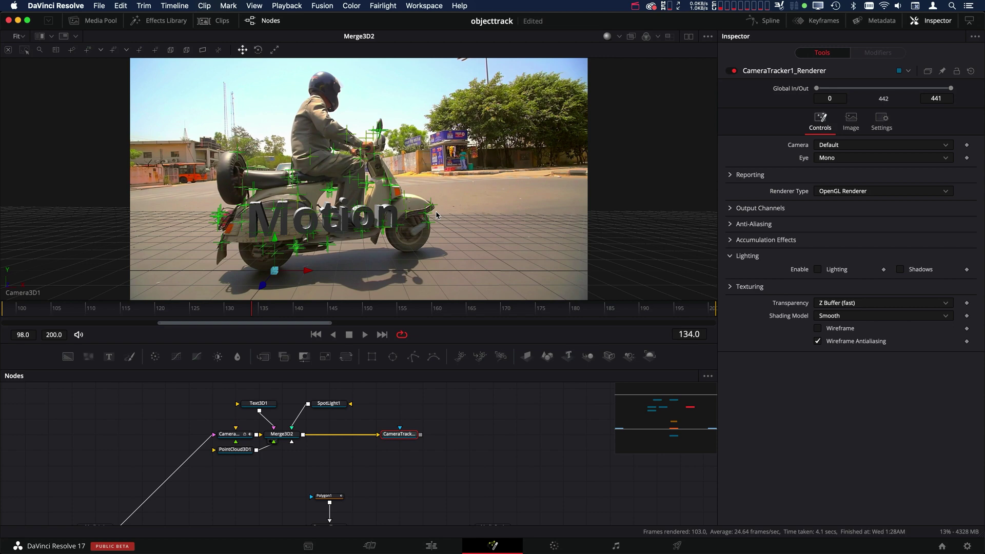
- Scrub the timeline to confirm the Motion text follows the scooter, then pan down the node graph
drag(279, 312, 434, 305)
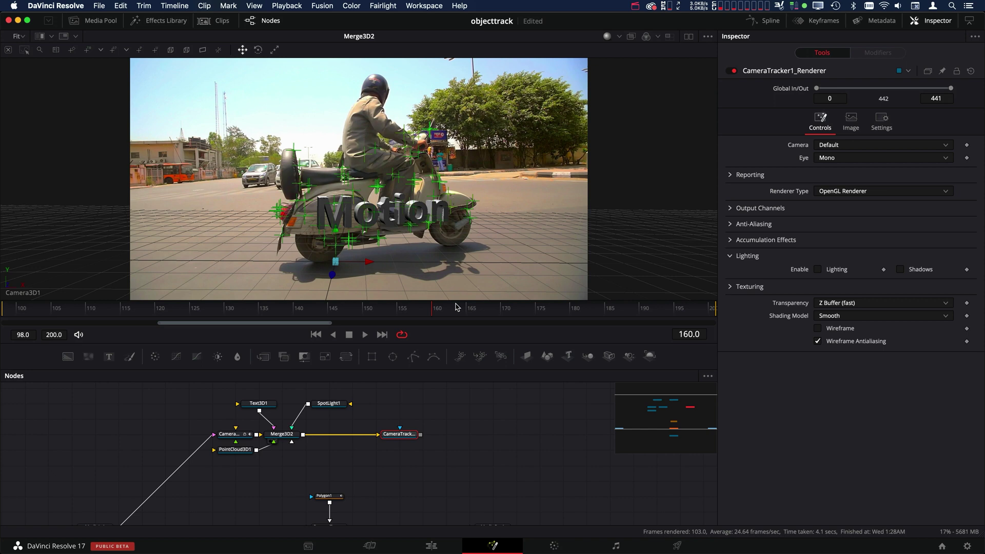
scroll(463, 469, down, 2)
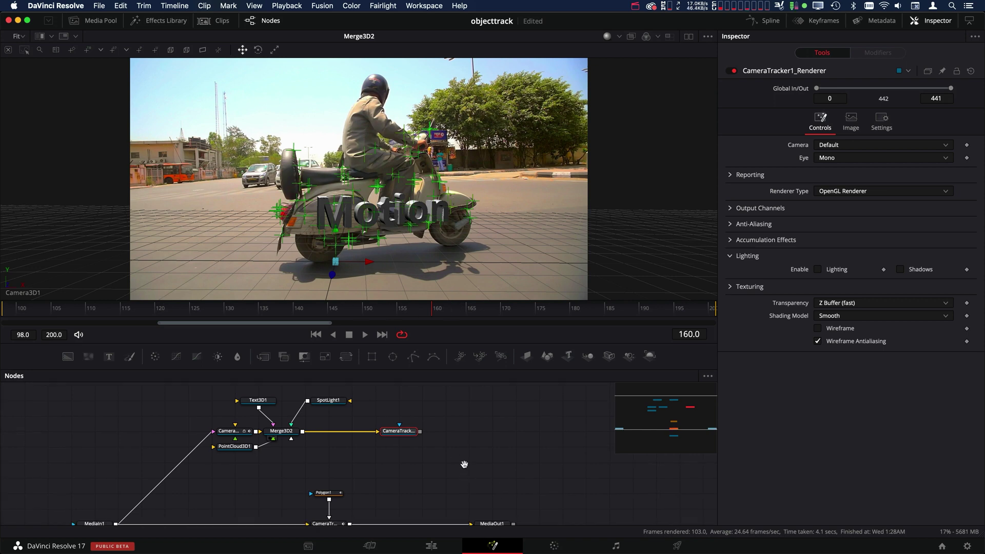
scroll(453, 429, down, 1)
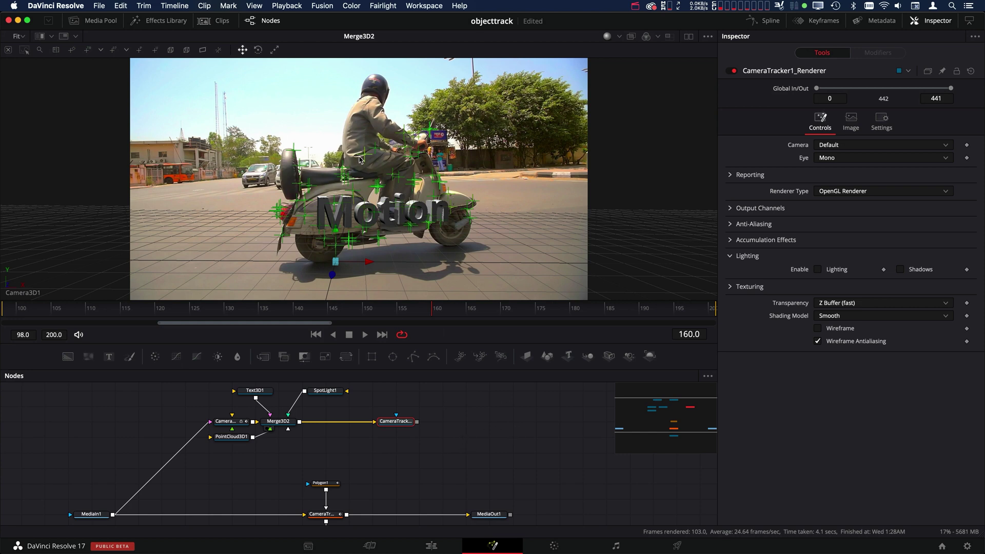
scroll(460, 422, down, 4)
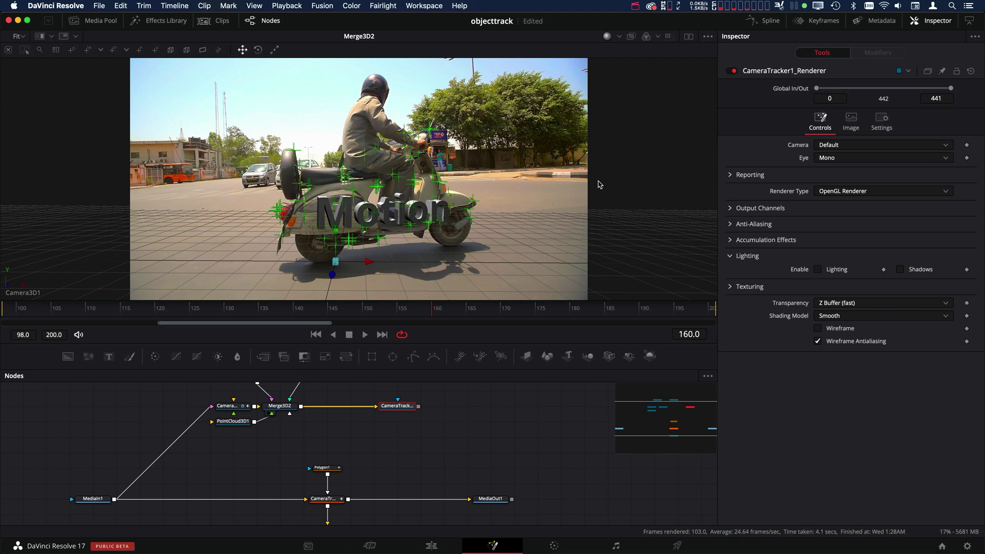
scroll(425, 413, down, 5)
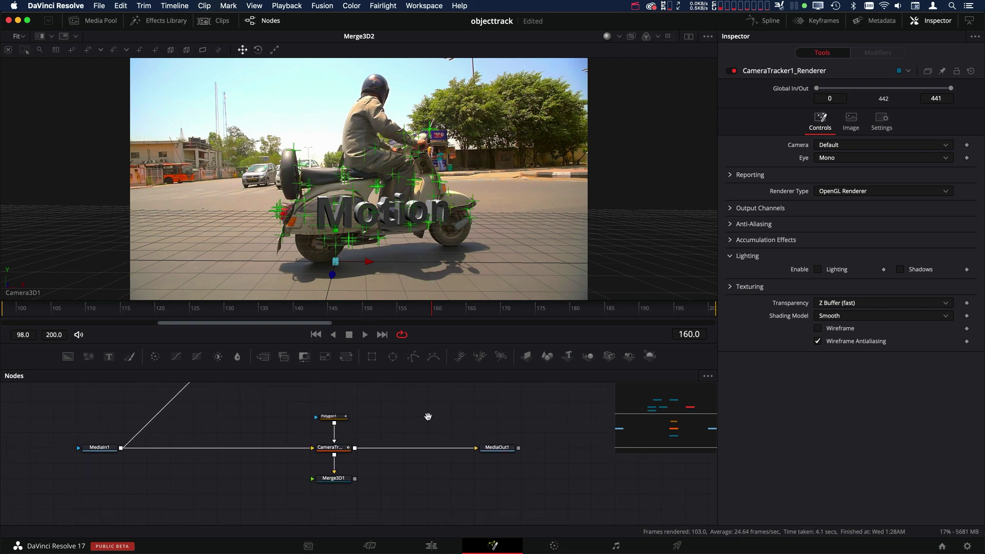
- In CameraTracker1's export options, choose Animate Point Cloud and exclude the Image Plane
click(333, 432)
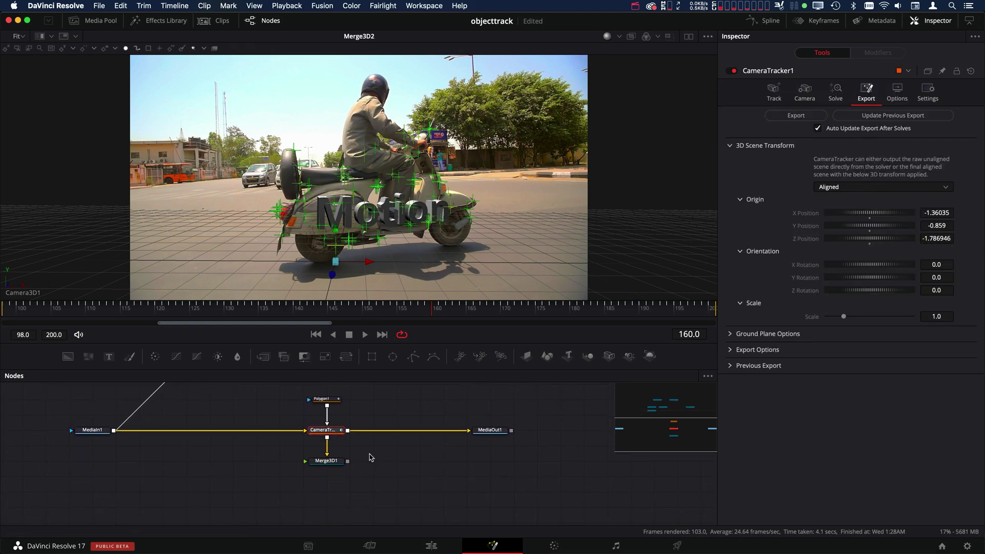
key(1)
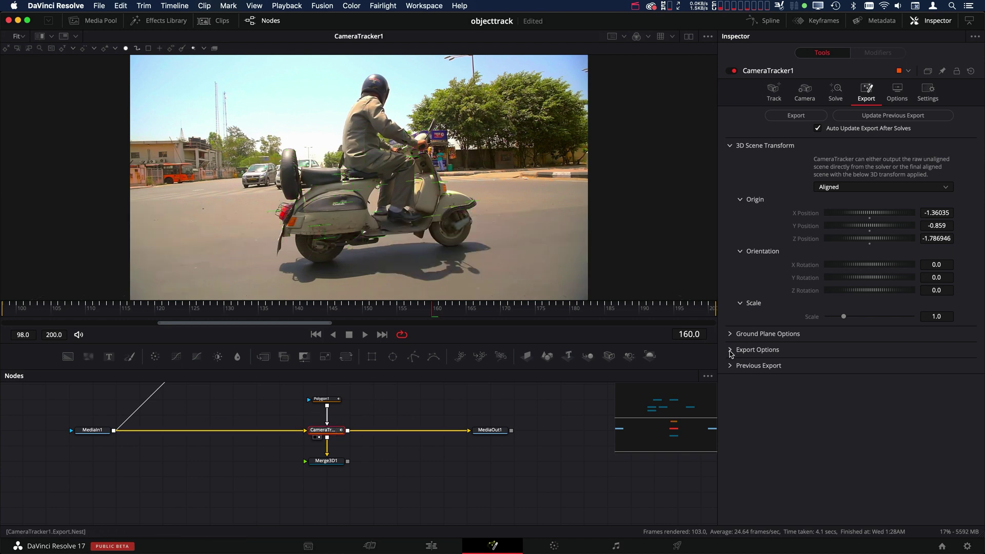
click(731, 350)
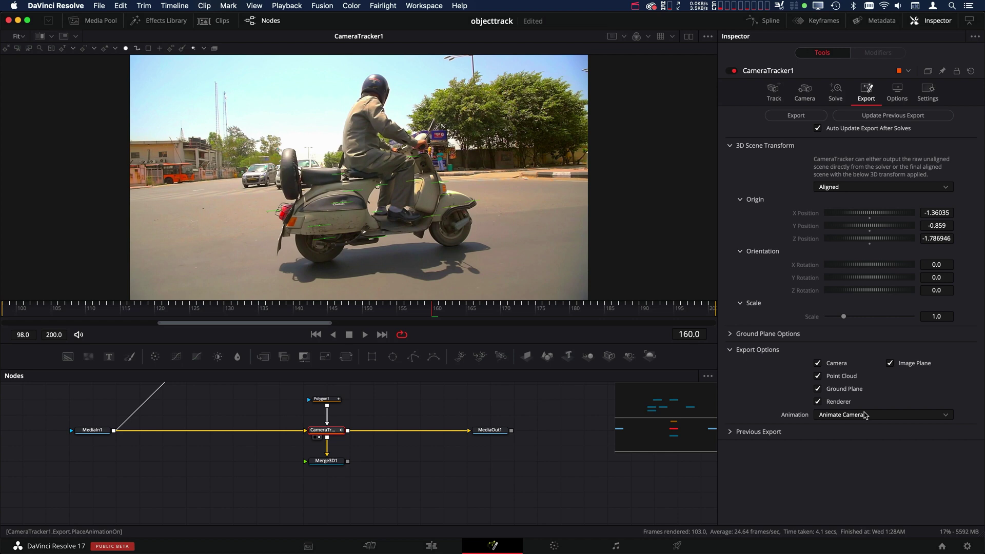
click(864, 420)
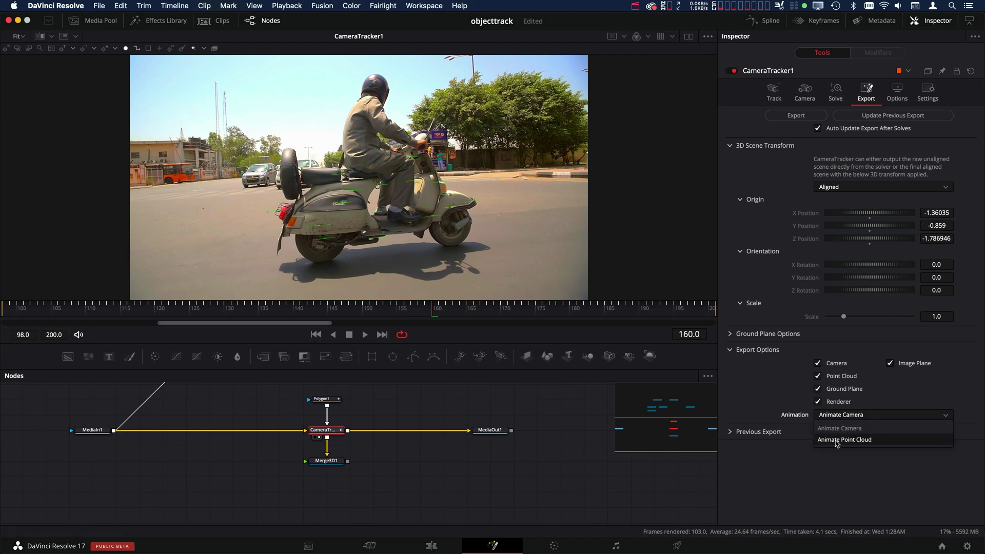
click(862, 440)
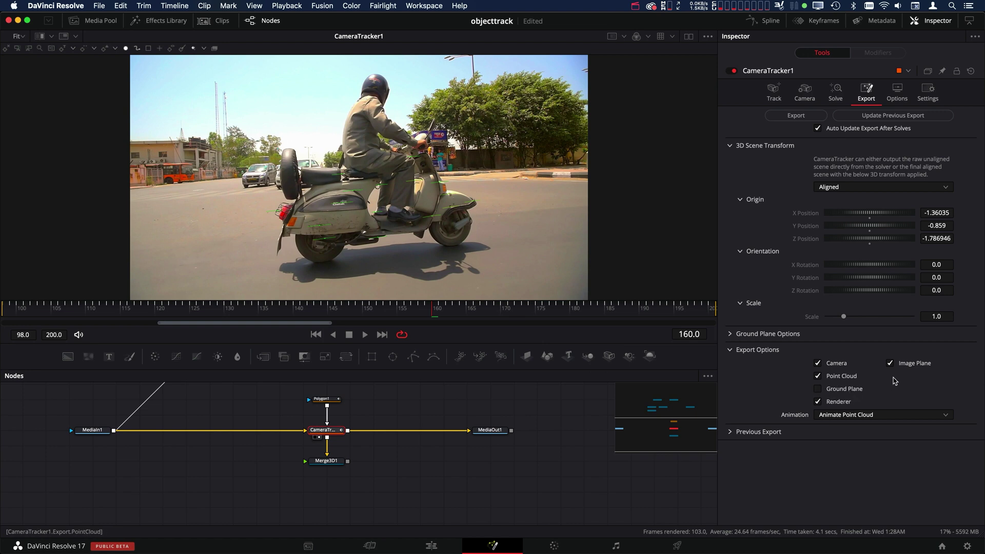
click(891, 363)
- Export the tracked scene, then orbit and scrub Merge3D3 to watch the point cloud move
click(795, 116)
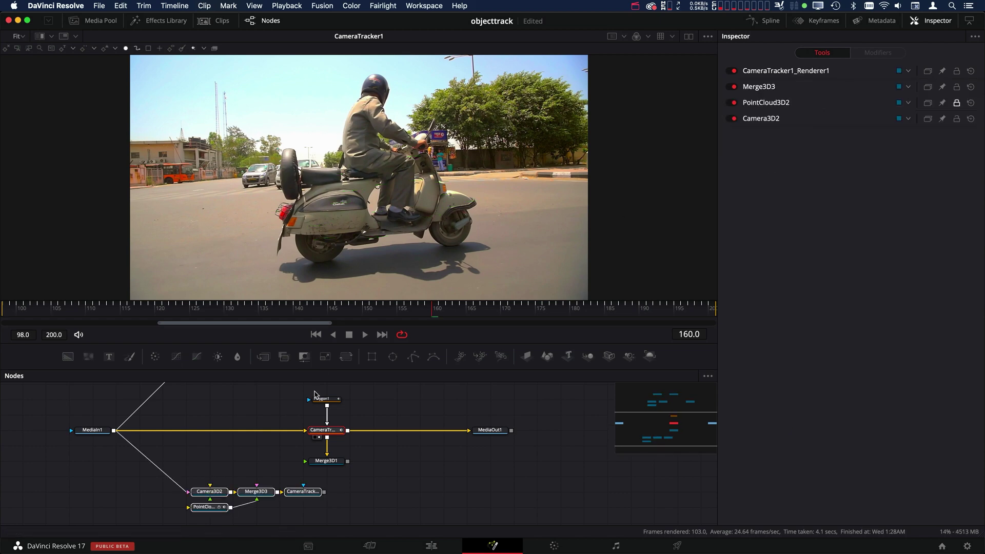
key(1)
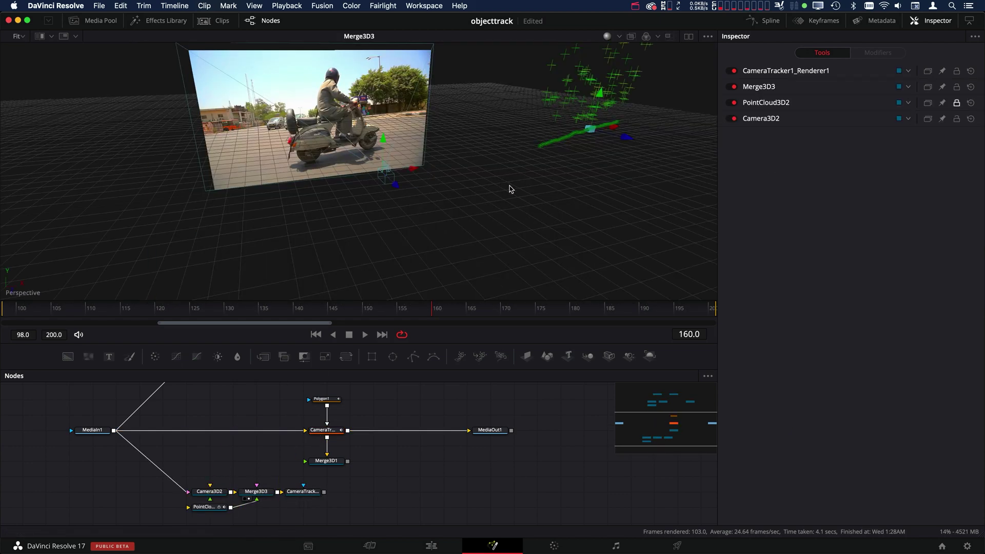
drag(510, 189, 313, 198)
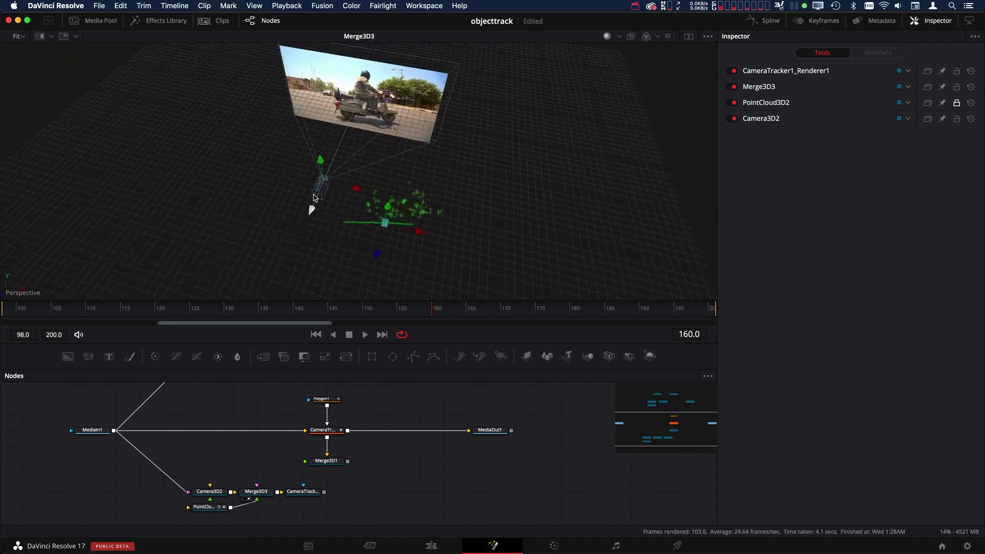
drag(408, 207, 561, 156)
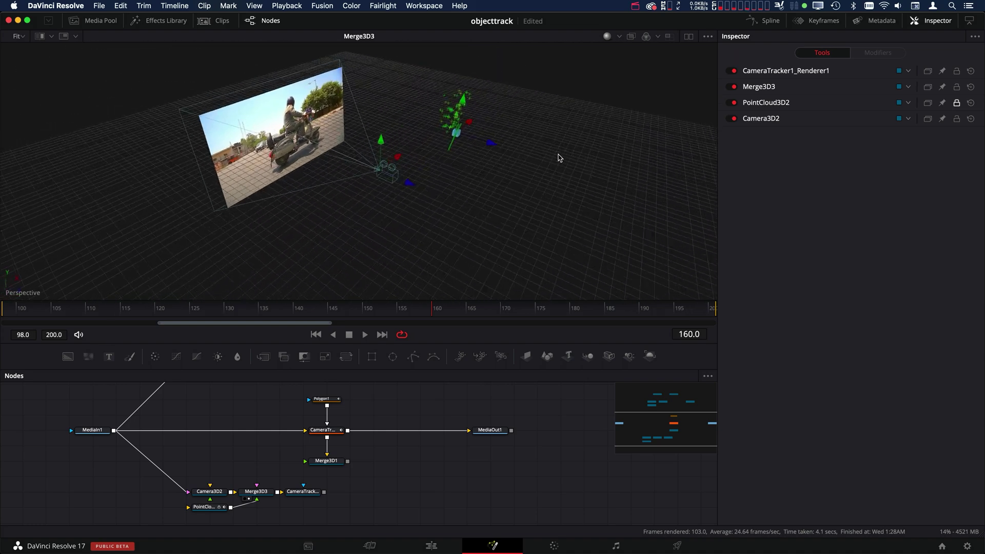
drag(267, 310, 425, 255)
drag(385, 309, 327, 112)
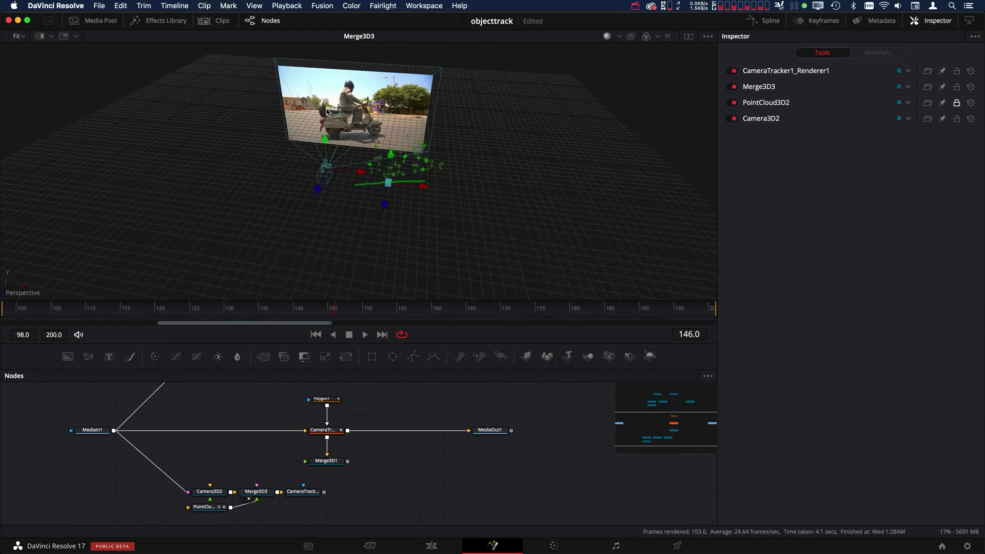
- Set CameraTracker1's 3D Scene Transform to Unaligned and update the previous export
click(325, 430)
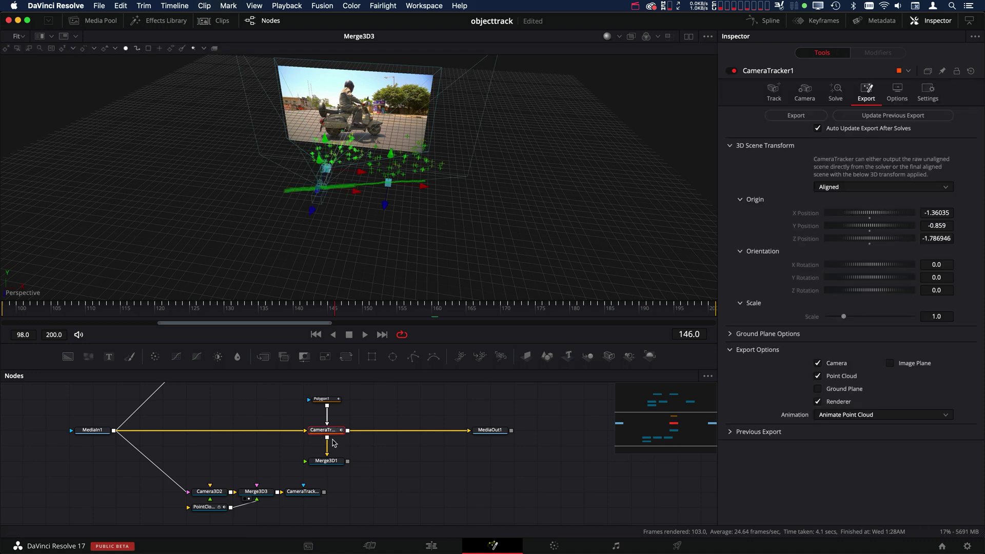
click(864, 188)
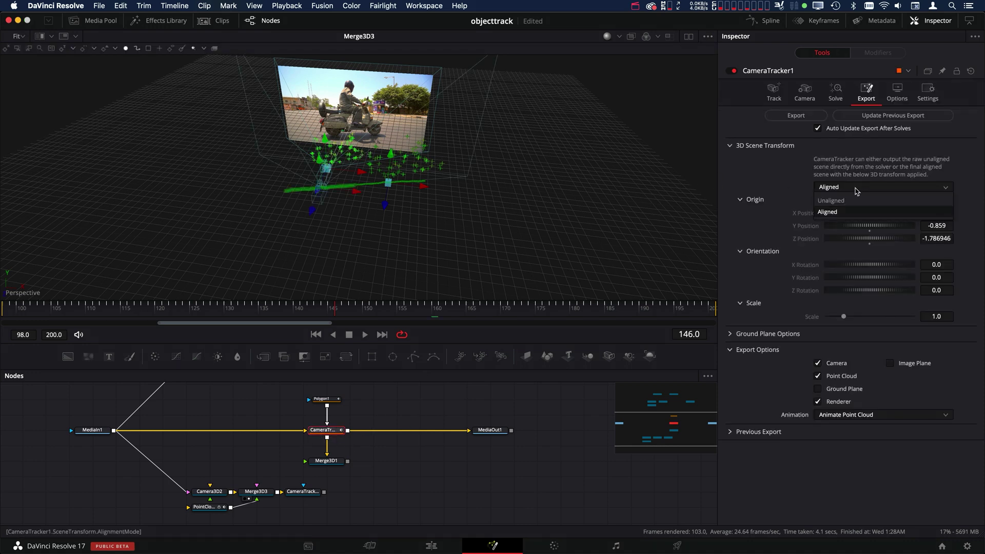
click(847, 205)
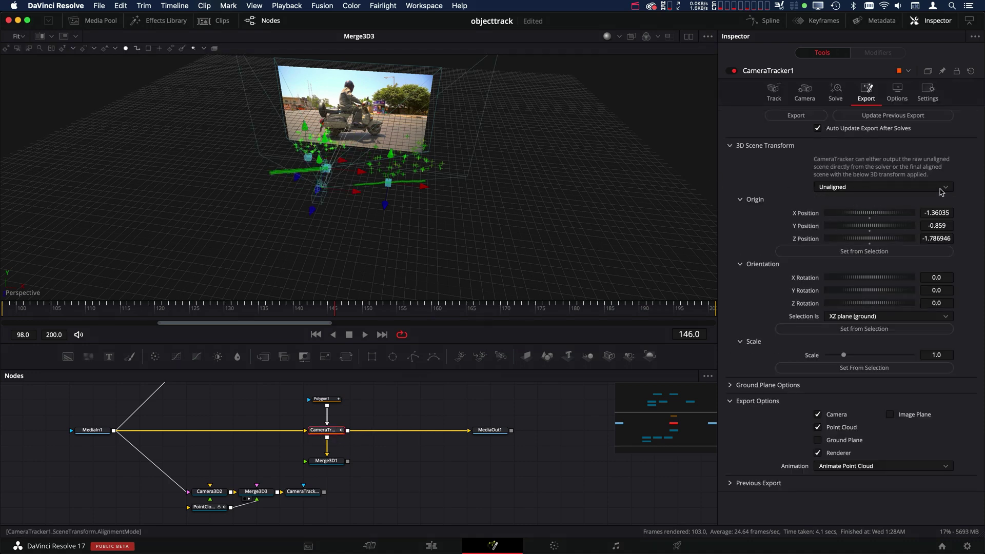
click(888, 116)
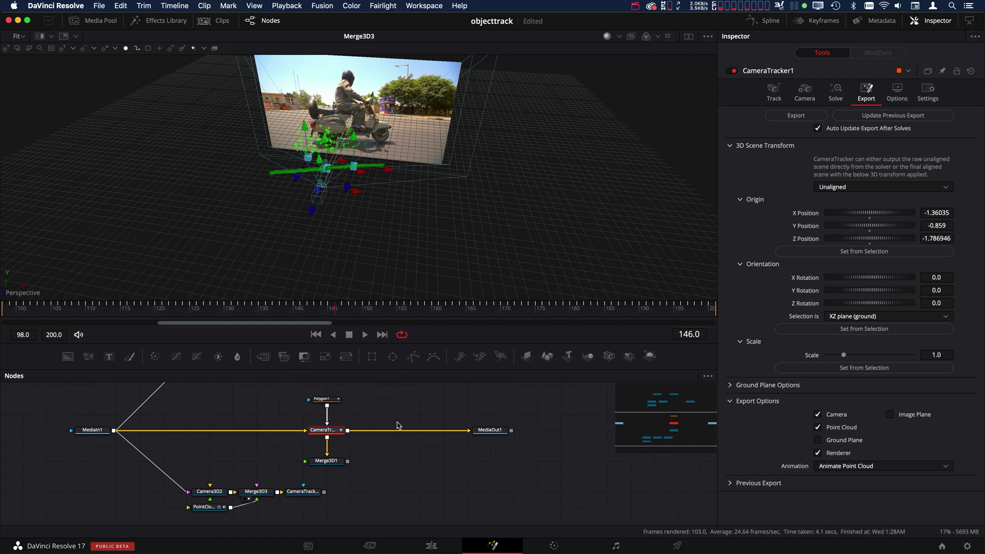
- Orbit to a frontal view of the image plane and play forward to check the point cloud
click(391, 481)
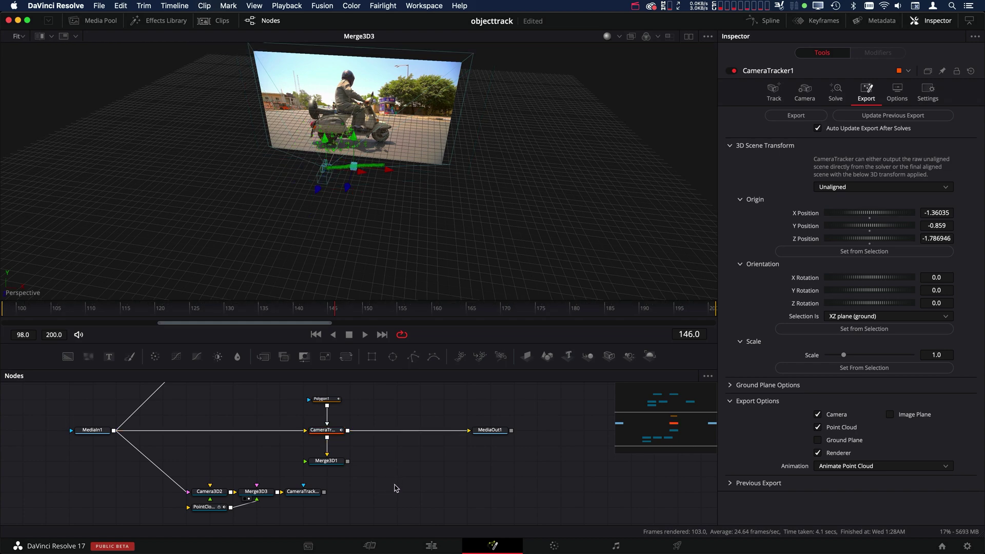
drag(445, 226, 435, 204)
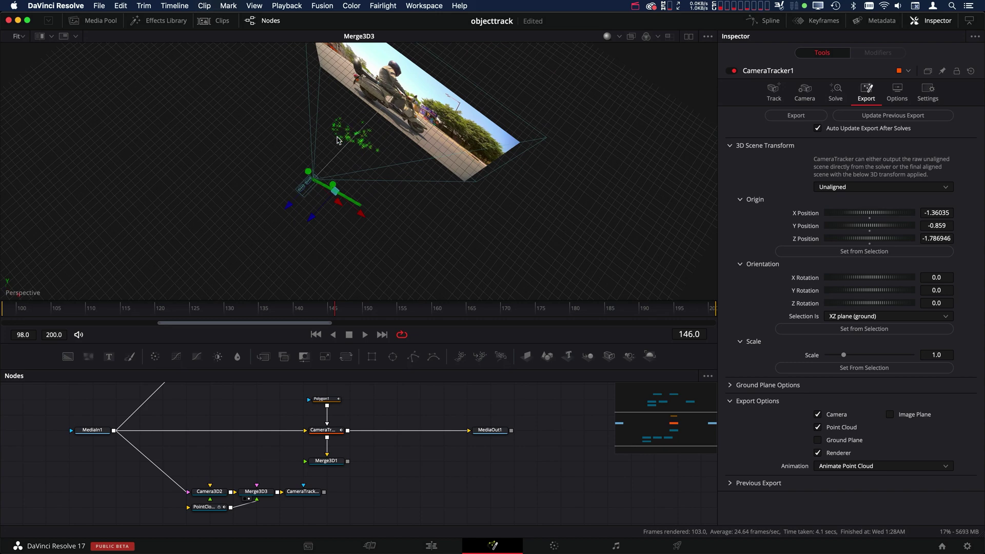
drag(441, 270, 517, 202)
key(space)
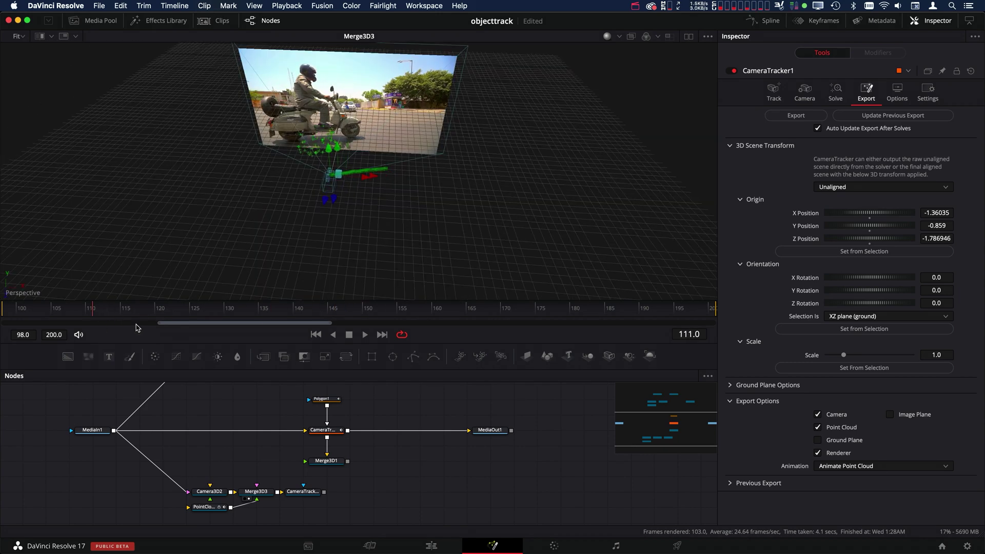
scroll(389, 470, left, 2)
scroll(394, 464, up, 5)
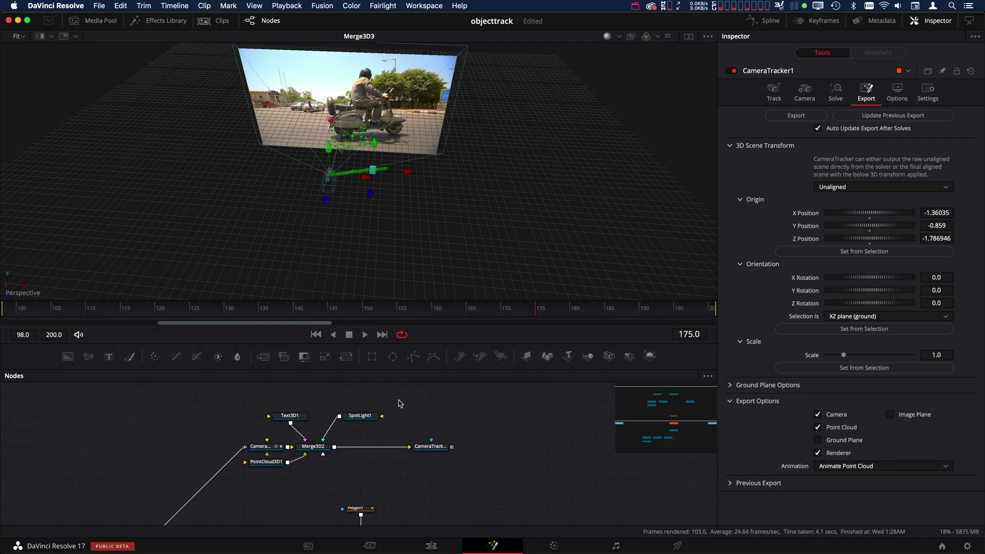
- Copy Text3D1 and SpotLight1 and paste them into the Merge3D3 branch
drag(400, 399, 231, 427)
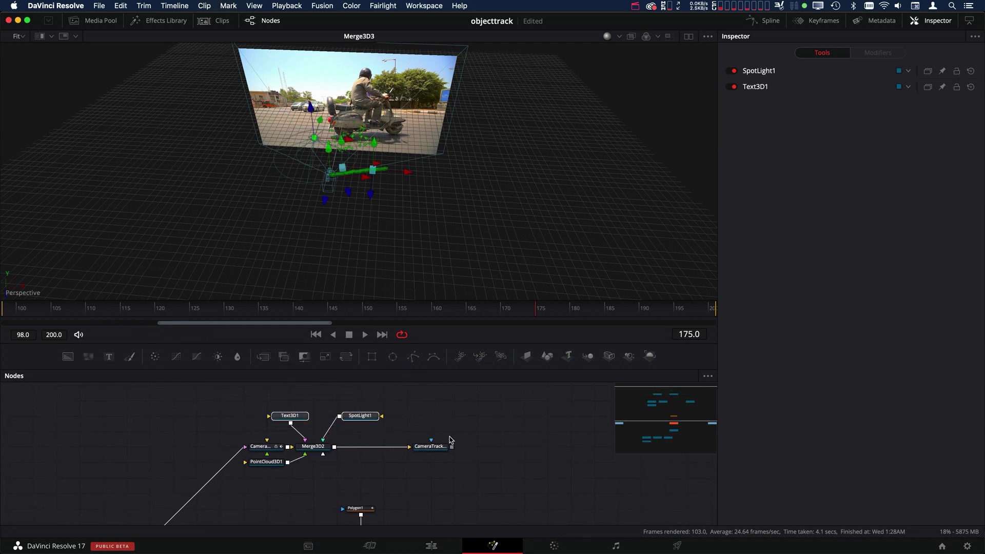
scroll(430, 512, down, 5)
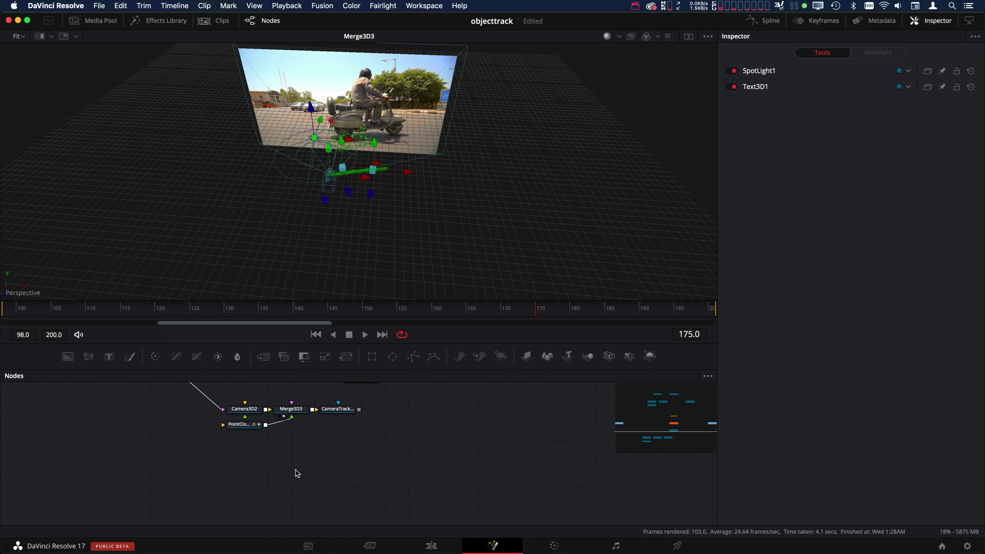
key(super+v)
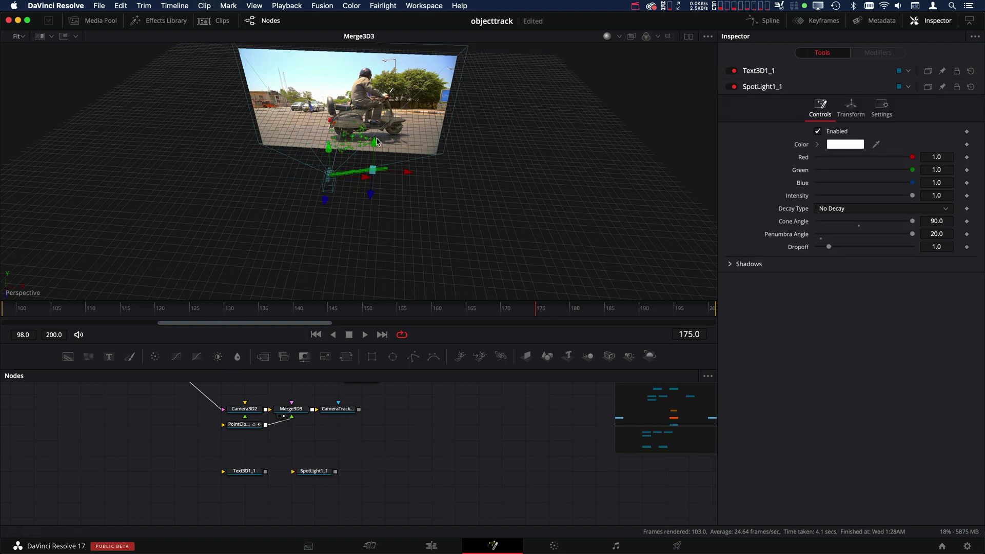
- Move PointCloud3D2 lower in the graph and show its transform settings
drag(249, 429, 249, 444)
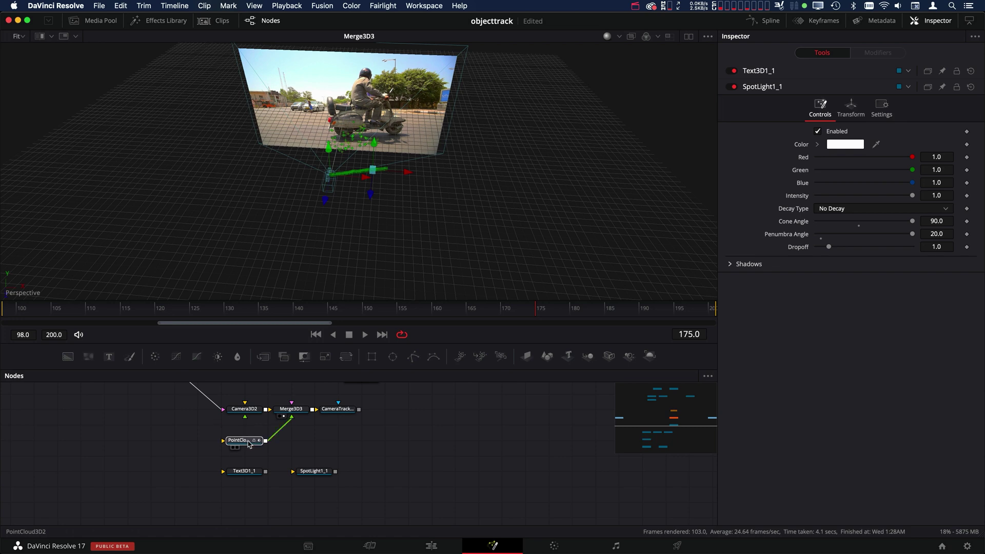
click(247, 444)
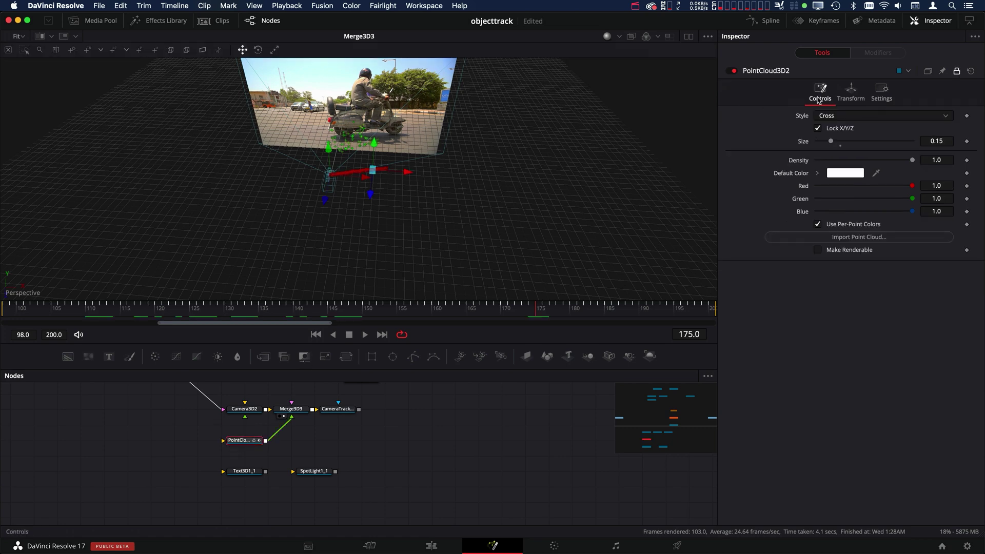
click(851, 93)
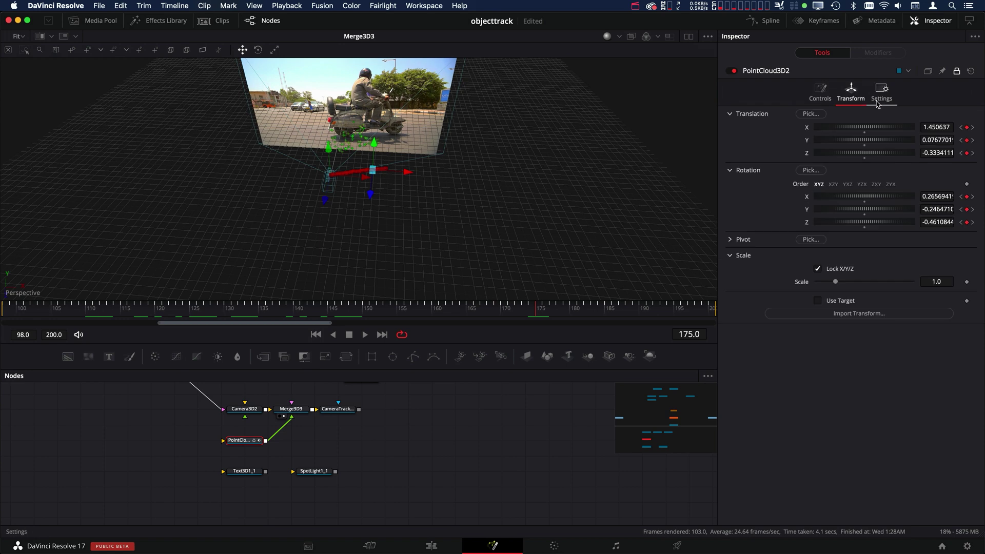
- Add Merge3D4 joining Text3D1_1 and SpotLight1_1 and feed it into PointCloud3D2
click(311, 474)
click(256, 441)
drag(588, 356, 298, 445)
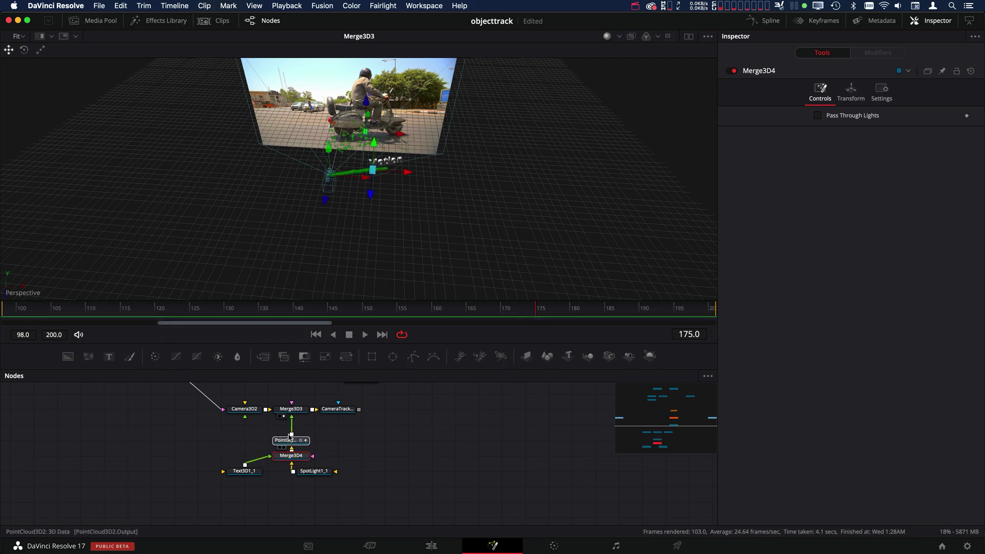
click(317, 473)
drag(244, 471, 244, 486)
drag(325, 472, 349, 488)
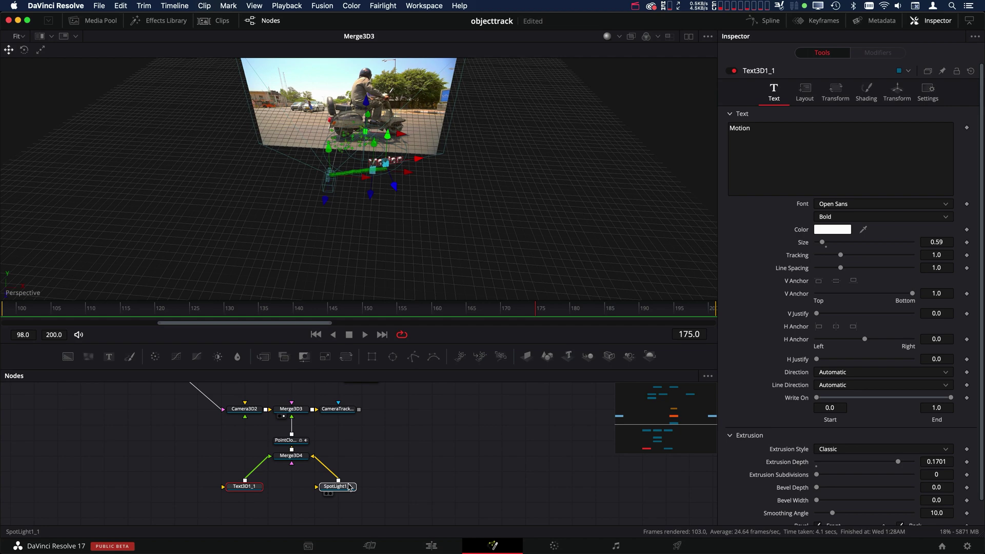
click(299, 442)
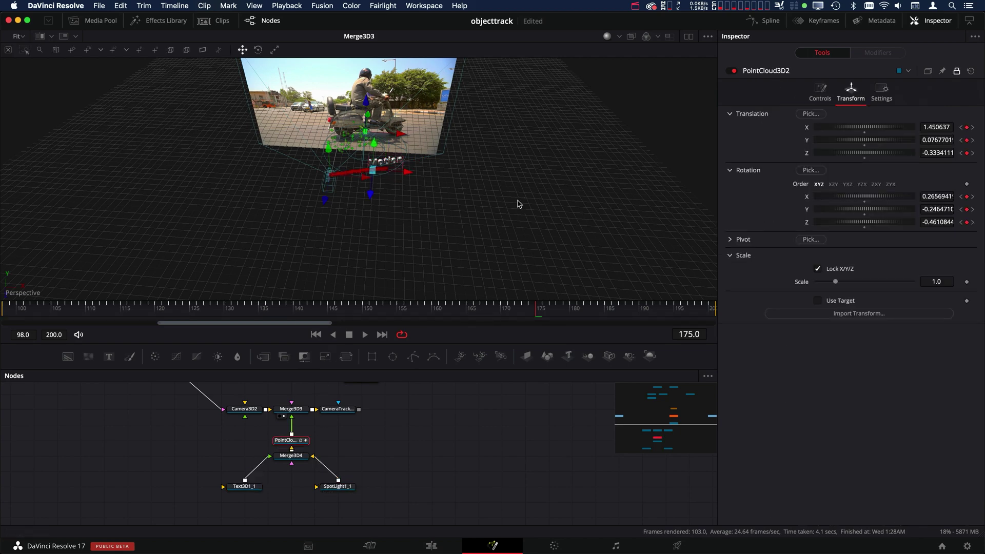
- Orbit the 3D view and scrub frames to check the text placement and tracking
drag(430, 189, 529, 227)
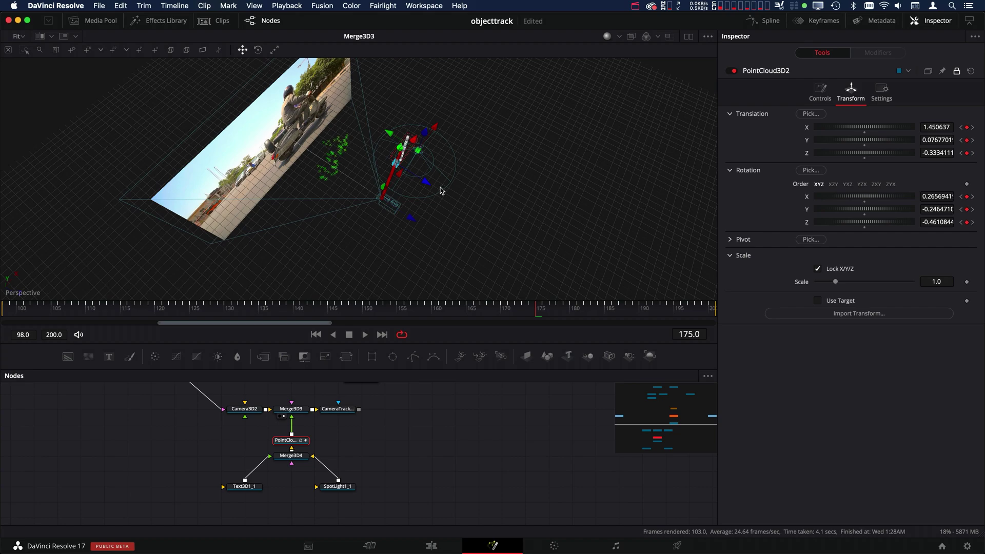
click(403, 147)
drag(352, 136, 441, 431)
click(291, 409)
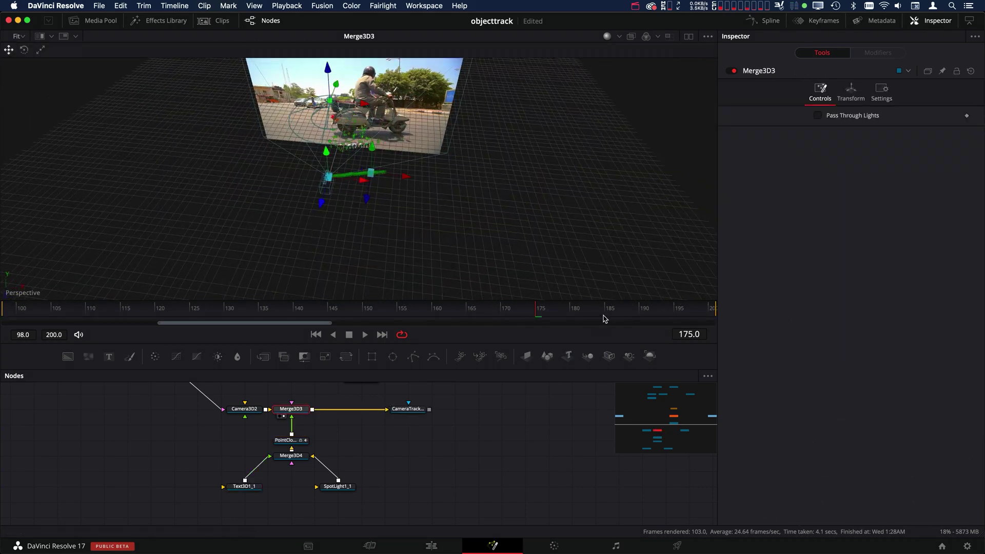
drag(605, 319, 464, 322)
- Switch CameraTracker1_Renderer1 to Software Renderer with lighting enabled
click(408, 409)
key(1)
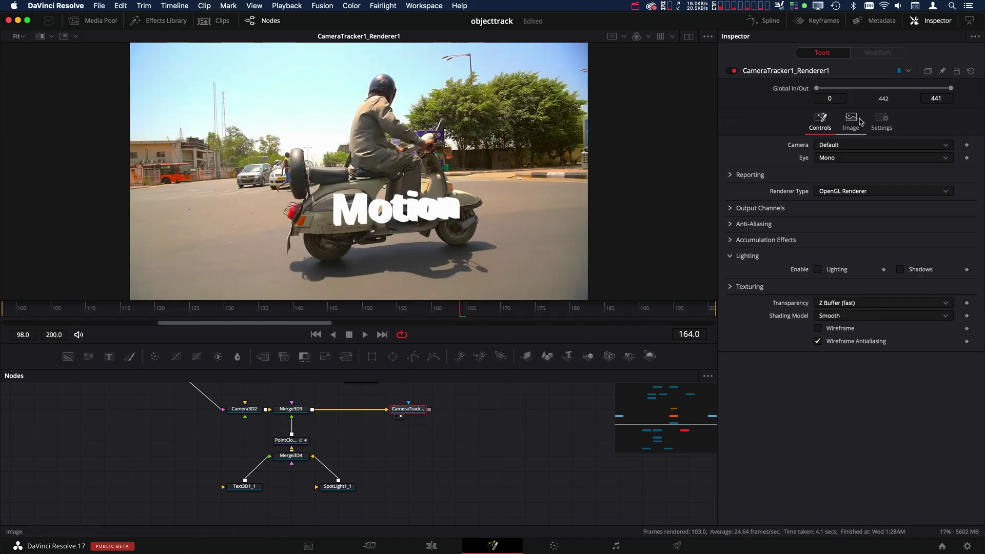
click(834, 194)
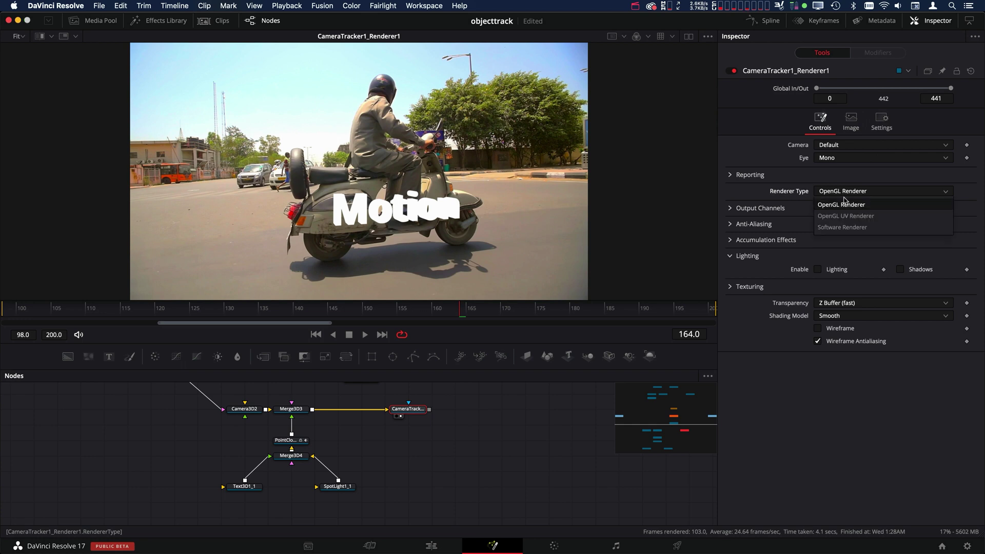
click(835, 229)
click(818, 238)
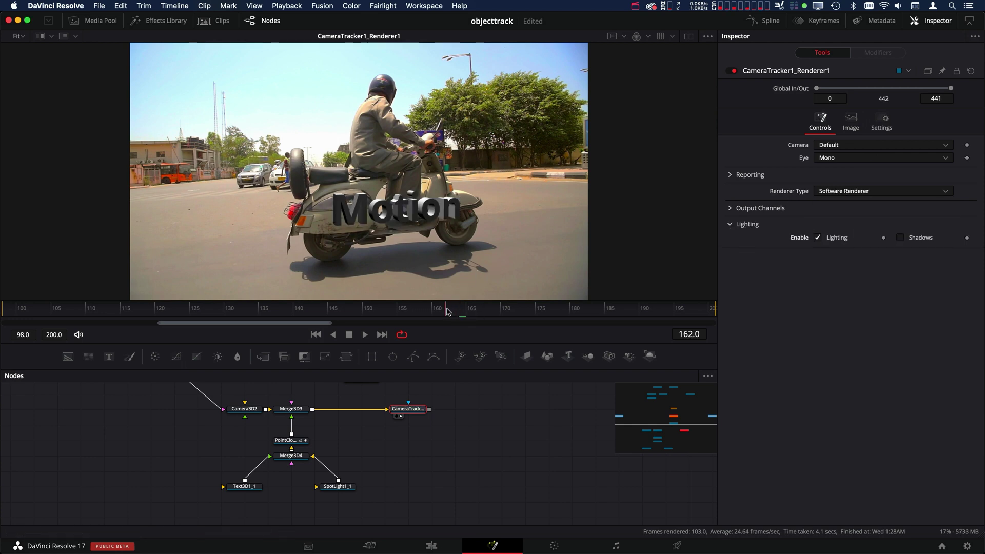
- Scrub and play the render, then view Merge3D3's scene from a more top-down angle
mouse_move(447, 312)
mouse_down()
mouse_move(103, 324)
mouse_move(433, 321)
mouse_up()
key(space)
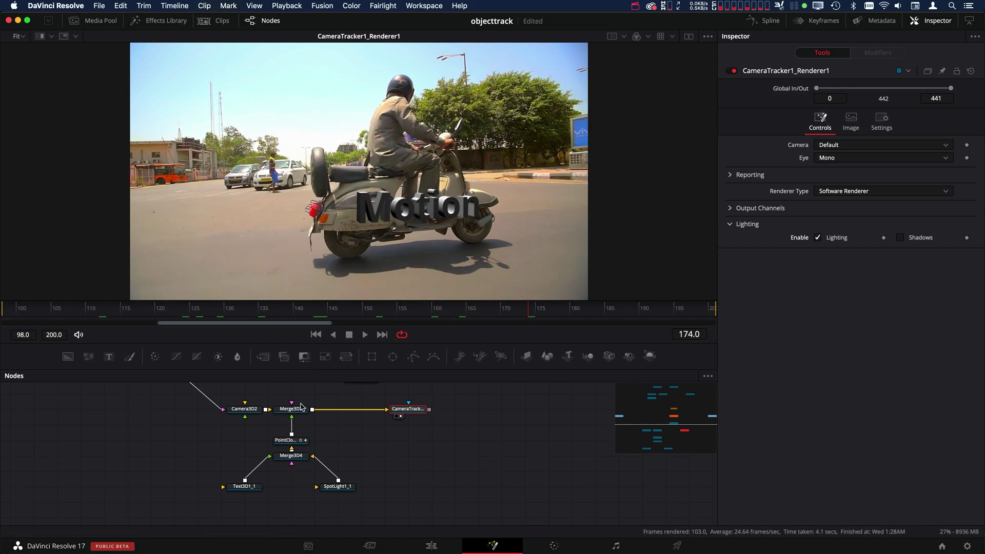
click(281, 416)
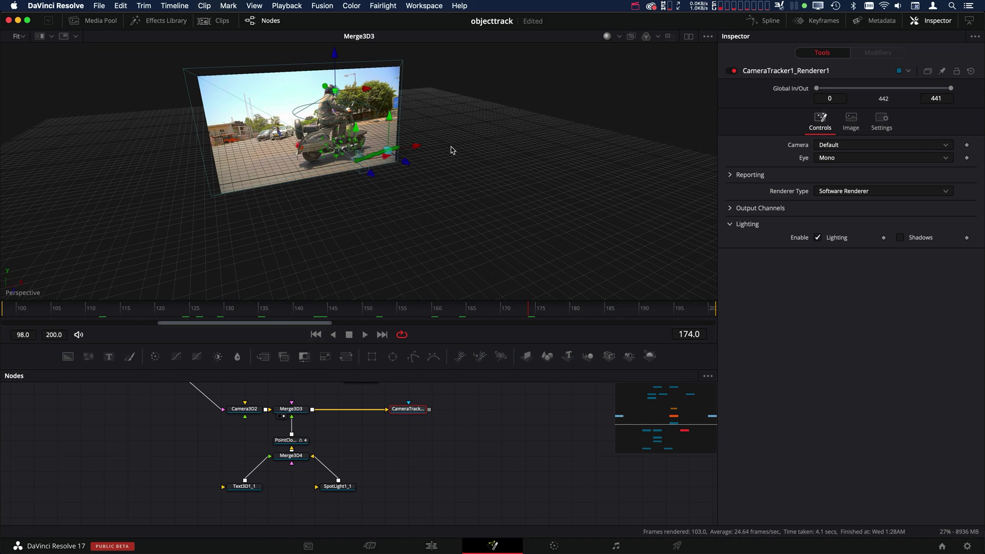
mouse_move(452, 150)
mouse_down()
mouse_move(436, 220)
mouse_move(450, 136)
mouse_up()
drag(439, 186, 450, 275)
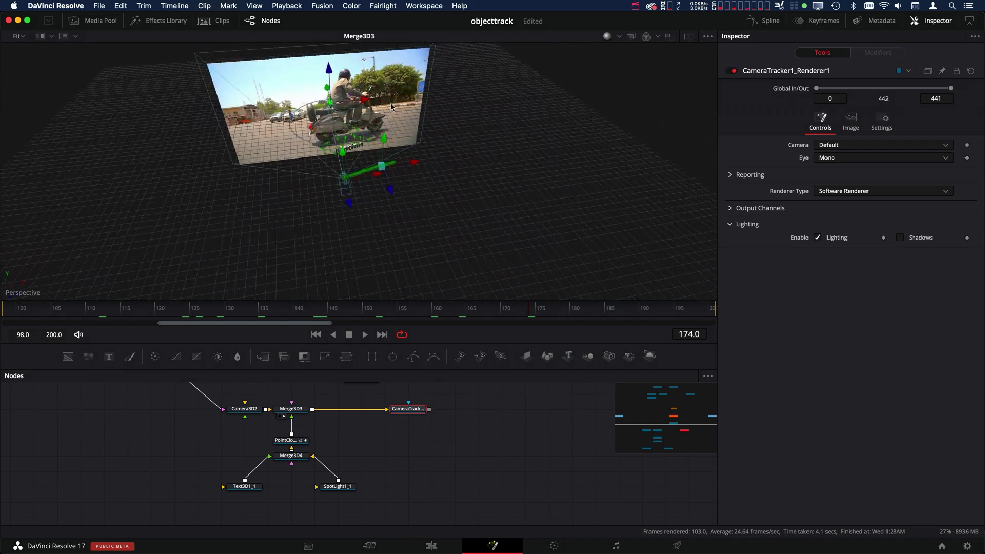